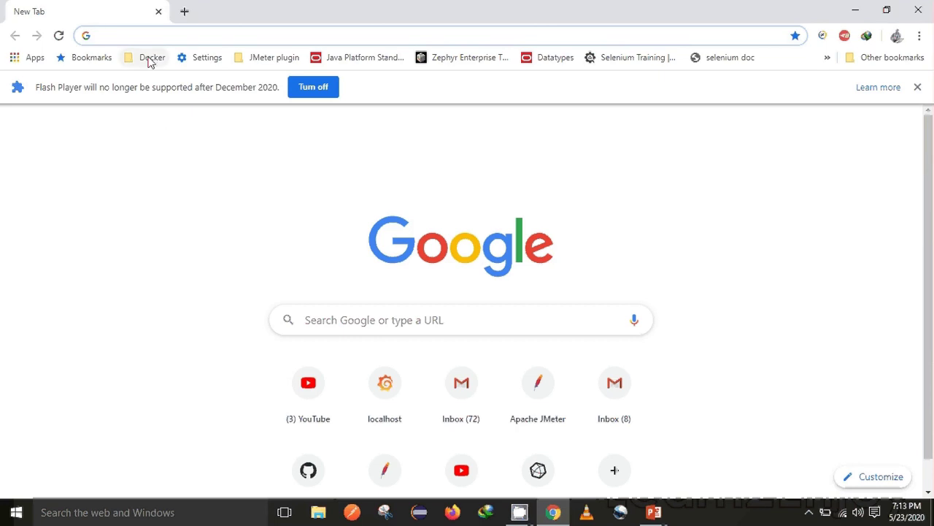
Step: Open the InfluxData documentation home at docs.influxdata.com
text(influx)
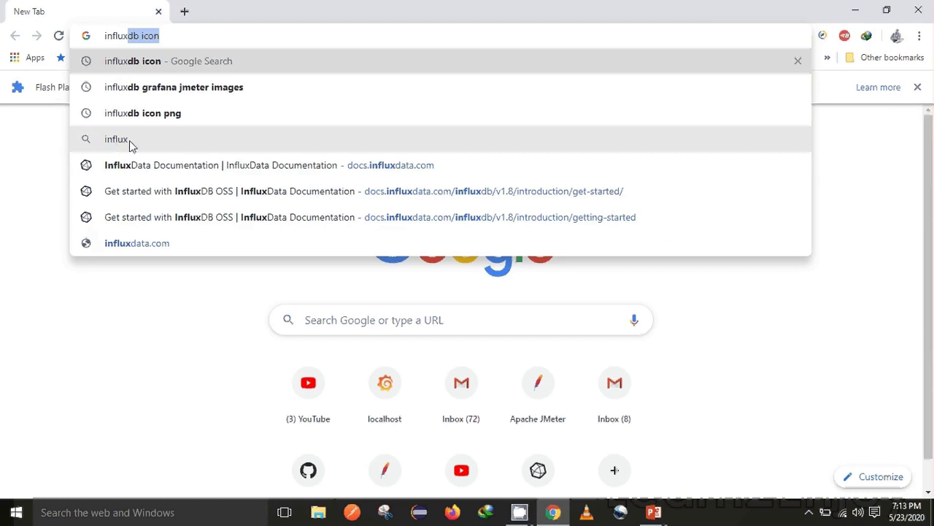
click(249, 171)
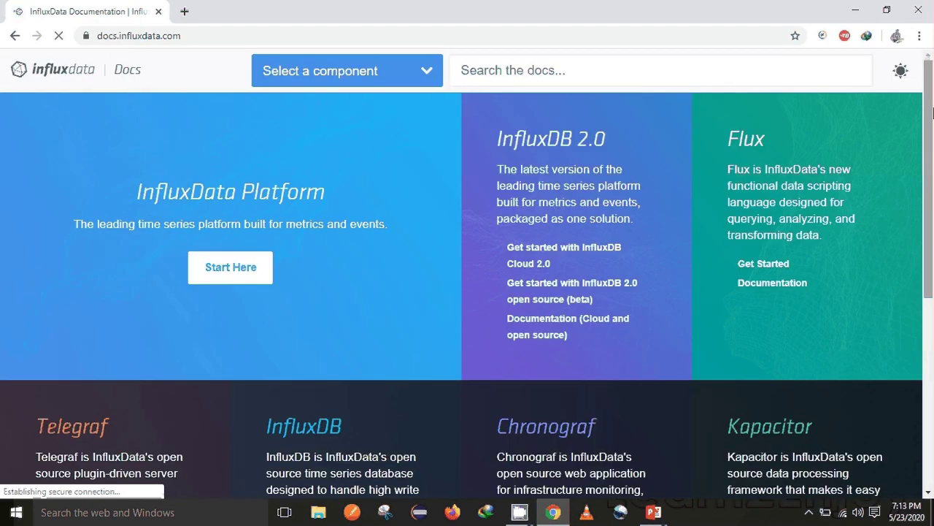
scroll(933, 160, down, 2)
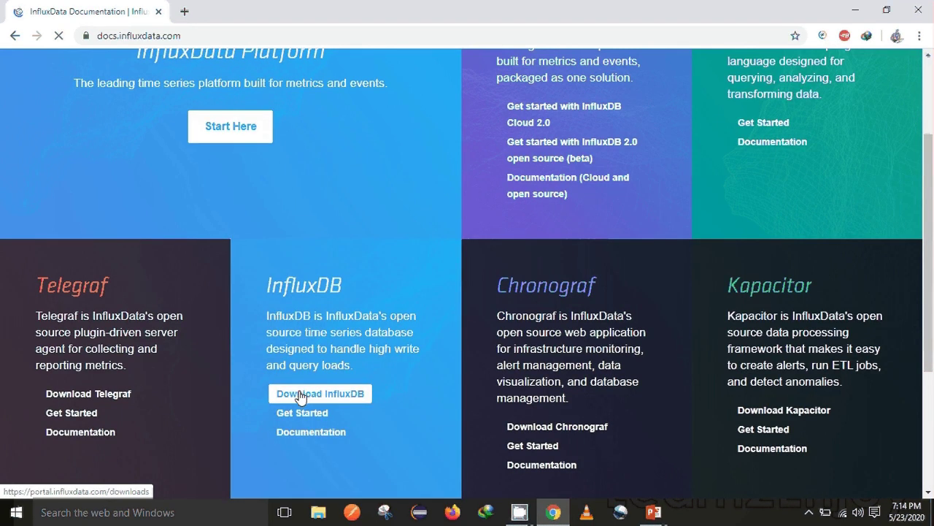
Step: Open the Download InfluxDB link in a background tab, then start a blank tab
right_click(300, 395)
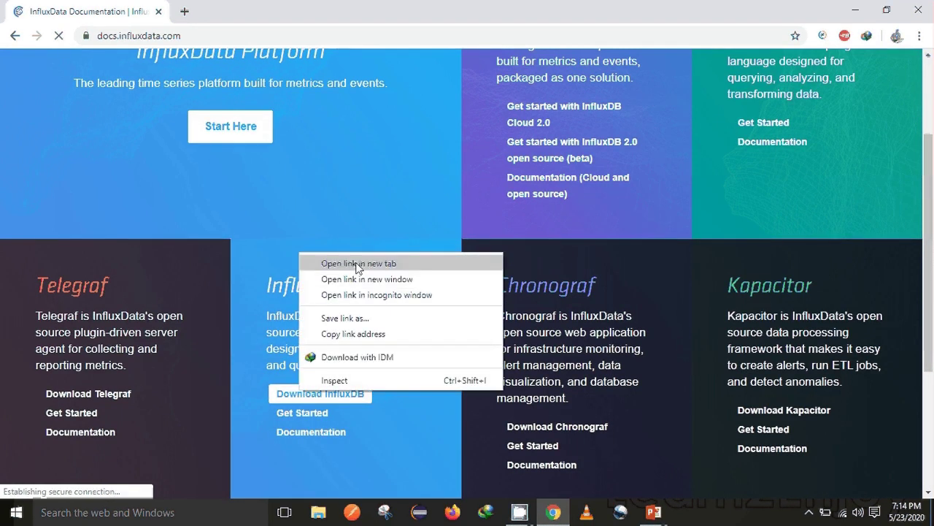
click(392, 444)
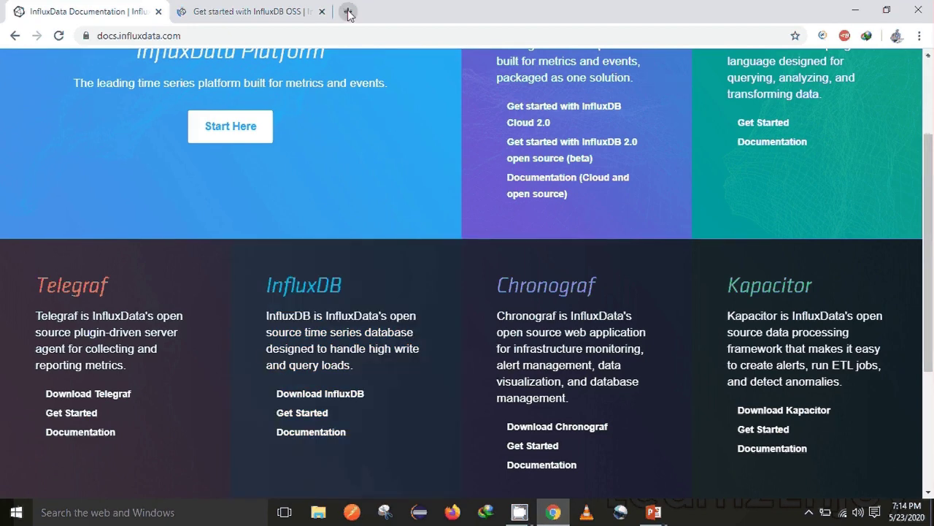
click(348, 11)
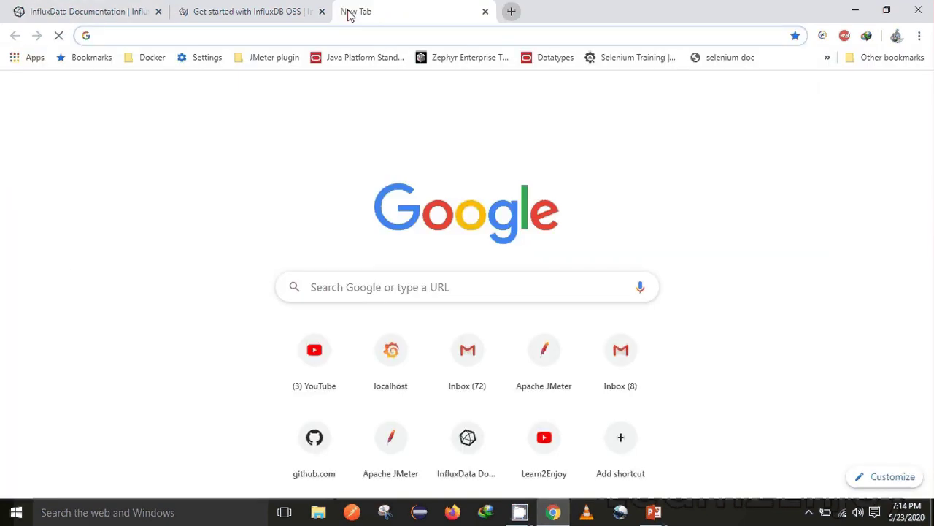
Step: Search 'grafana download' and open the grafana.com Download Grafana page
text(grafana )
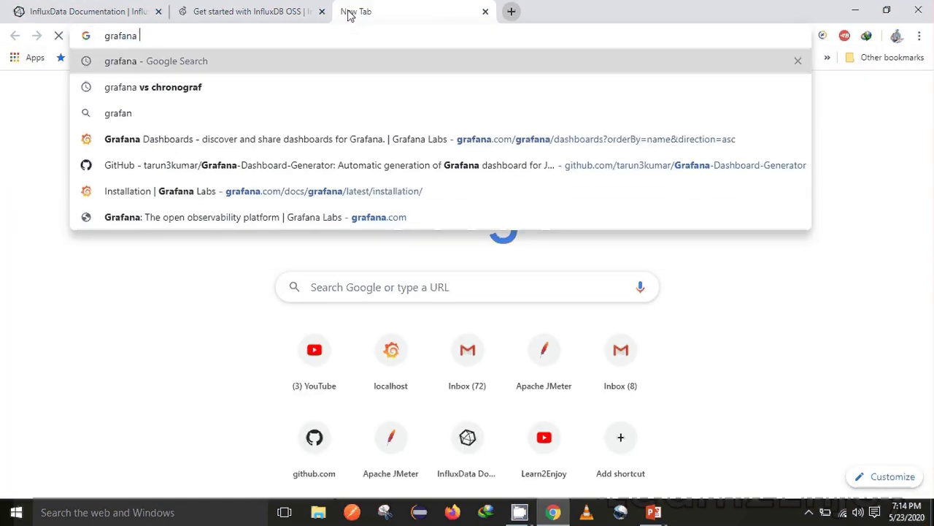
text(download)
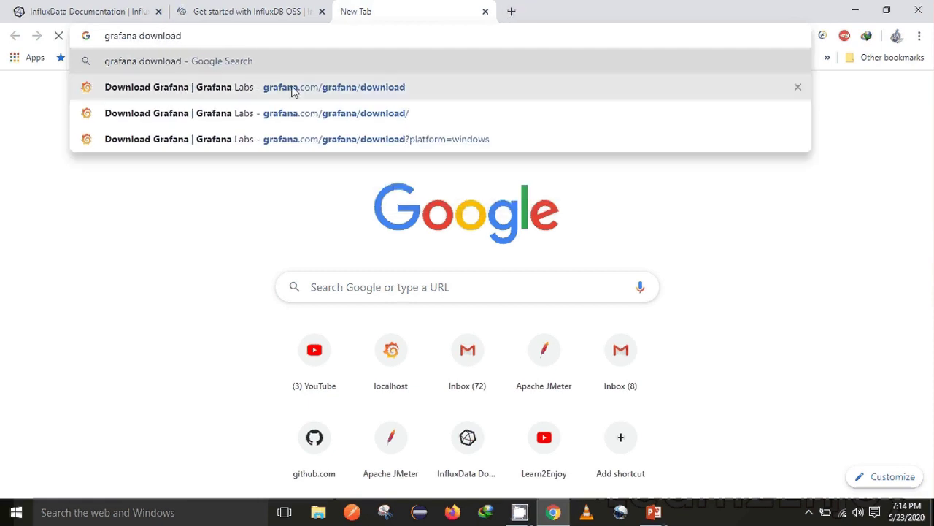
click(295, 91)
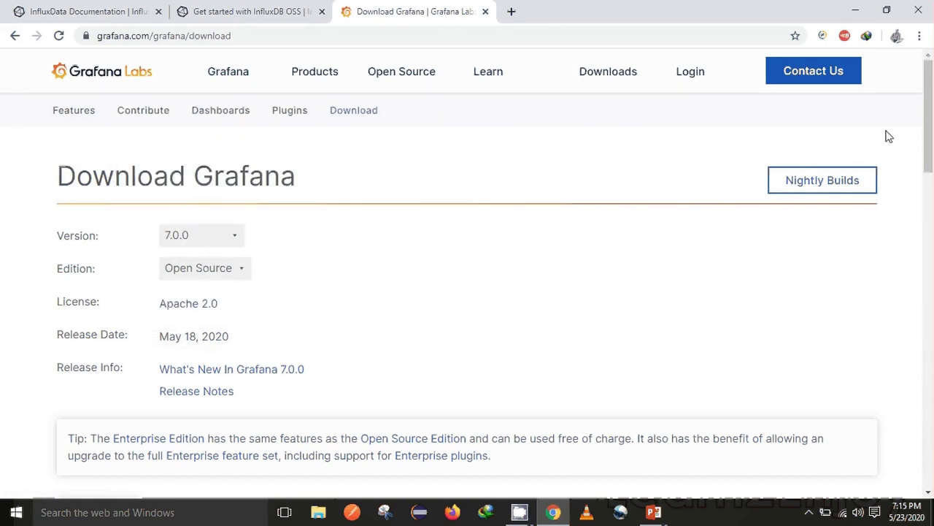
drag(930, 131, 931, 226)
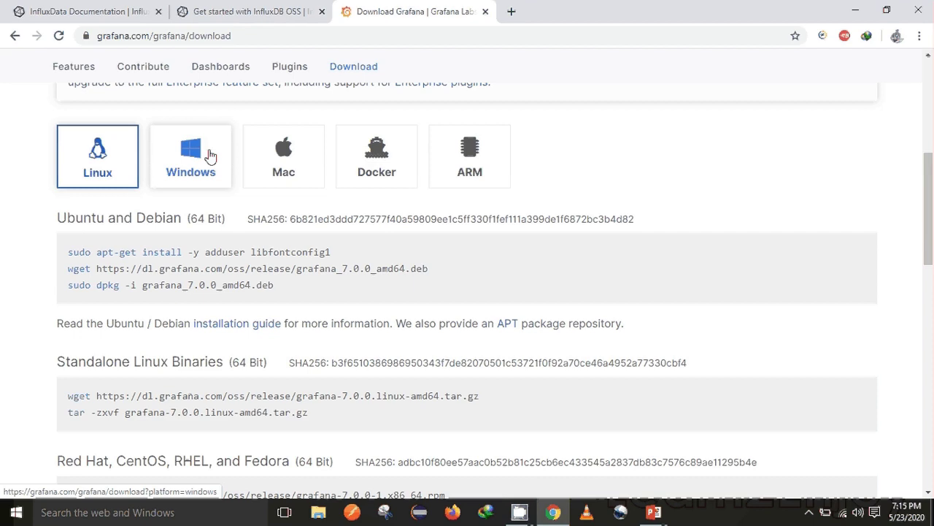
Step: Compare the InfluxDB get-started and Grafana download tabs, then bring up File Explorer
click(257, 9)
click(402, 7)
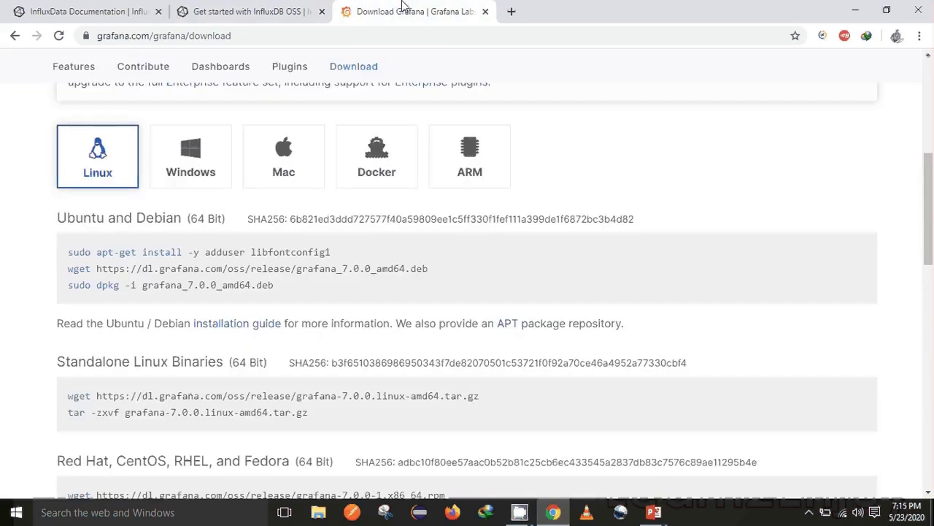
click(278, 9)
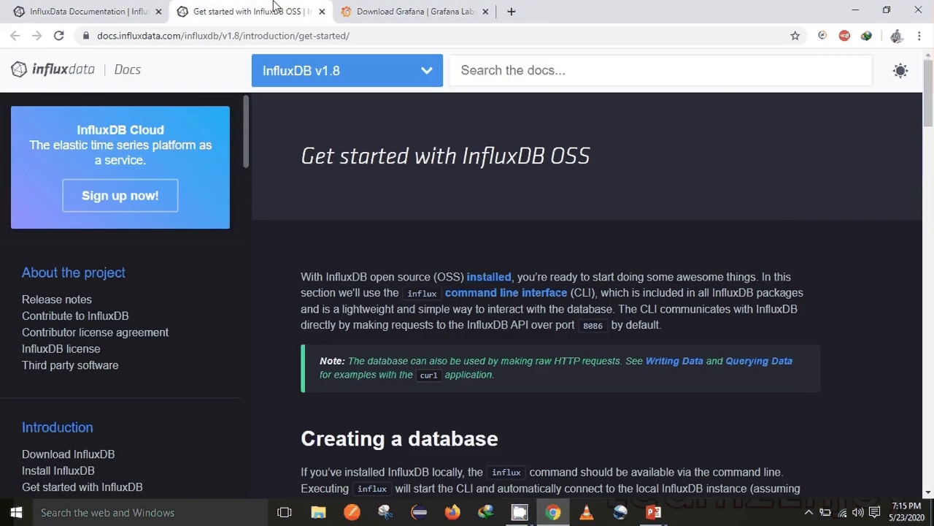
click(398, 7)
click(238, 8)
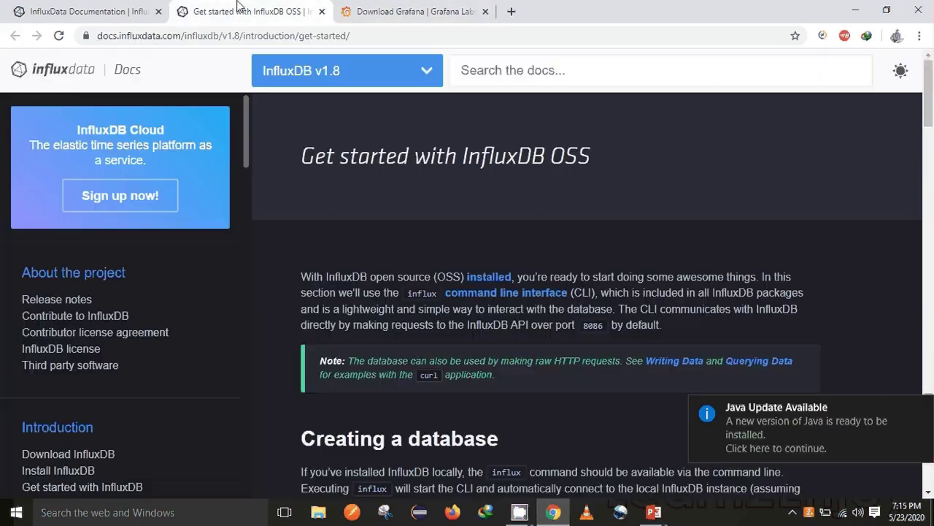
key(alt+Tab)
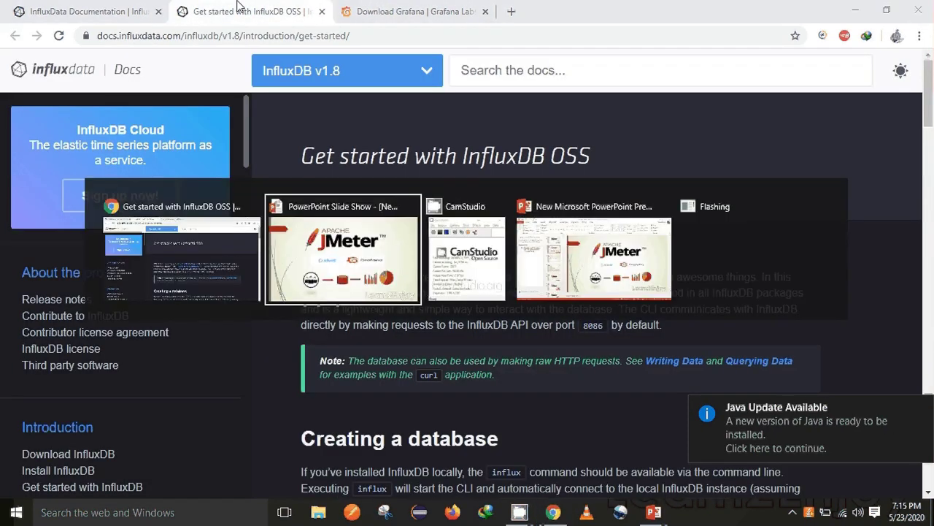
key(alt+Tab)
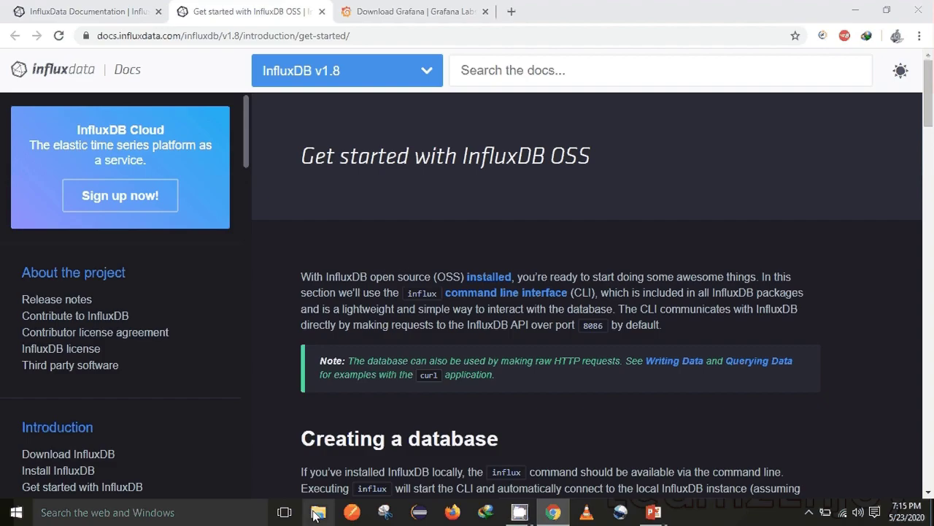
click(317, 514)
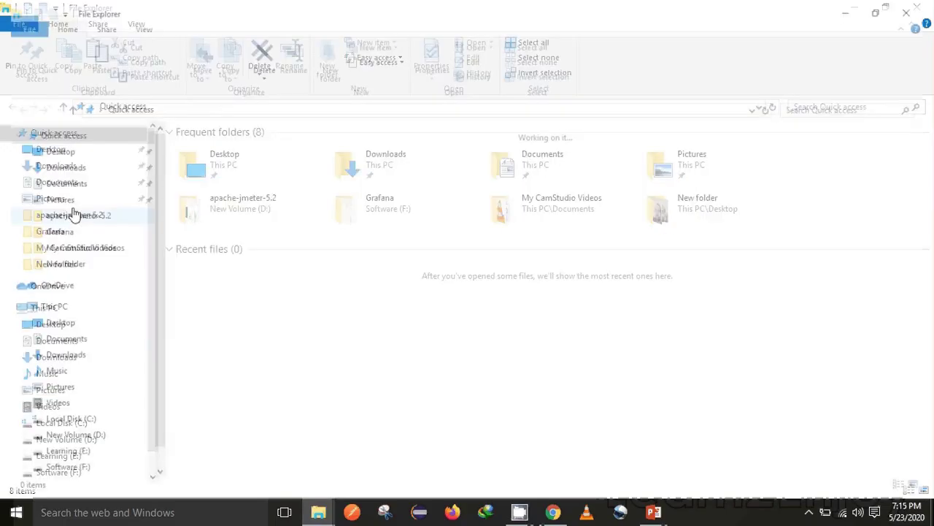
Step: Find the grafana-7.0.0 folder in Downloads\Compressed, then return to Chrome
click(57, 166)
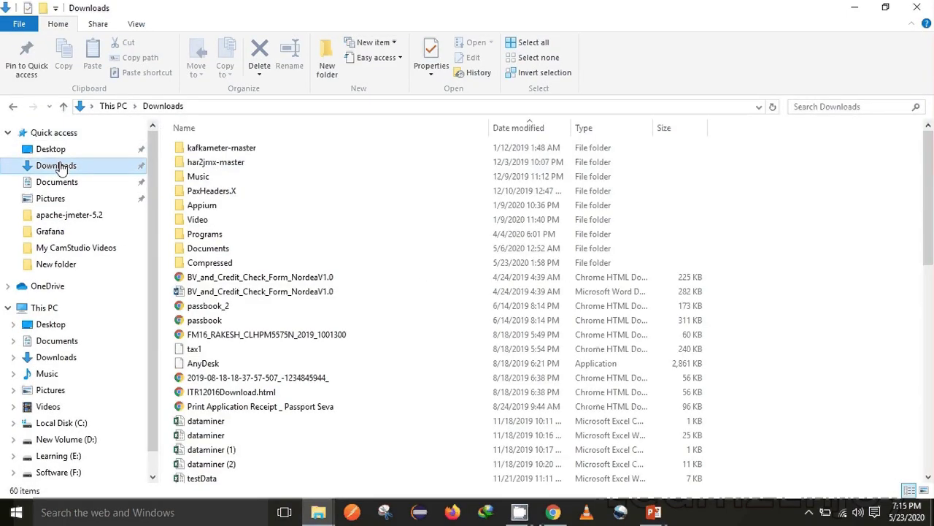
double_click(251, 264)
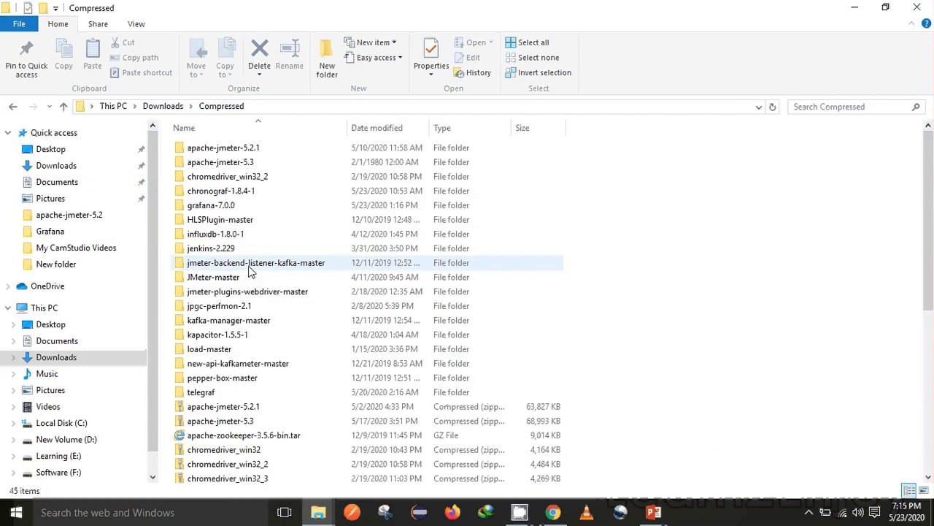
click(248, 206)
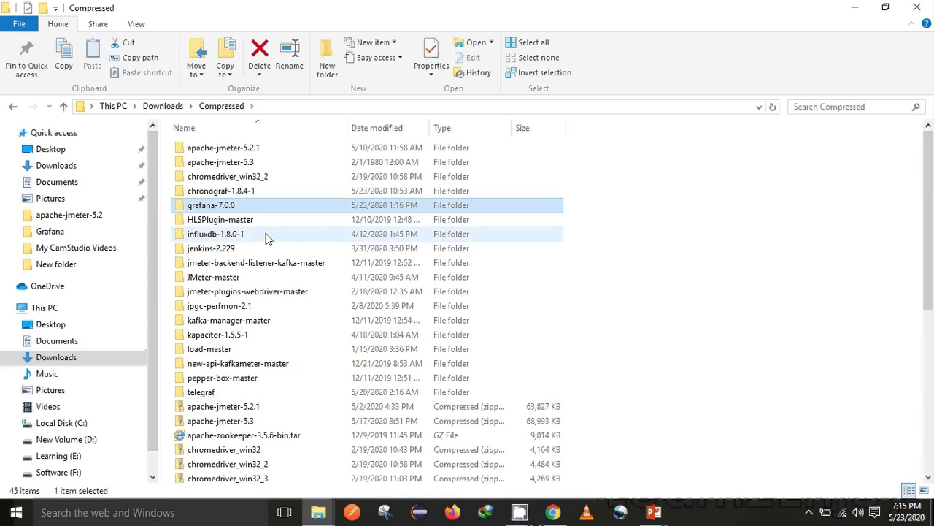
key(alt+Tab)
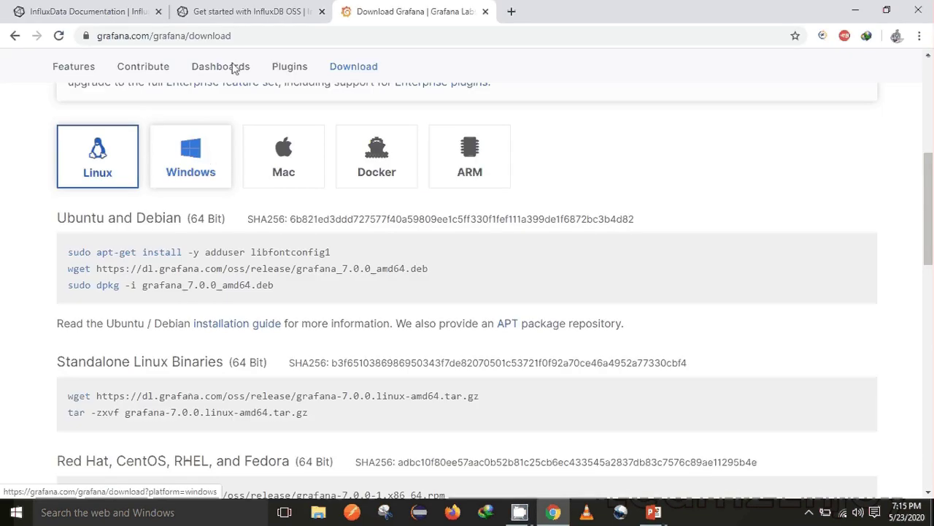
Step: Flip between the Grafana download and InfluxDB get-started tabs, then bring up File Explorer
click(255, 9)
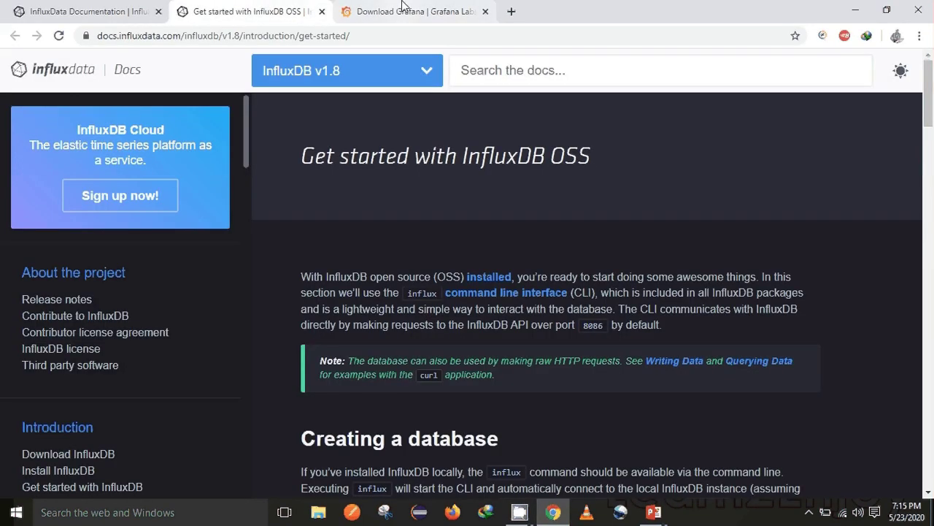
click(401, 8)
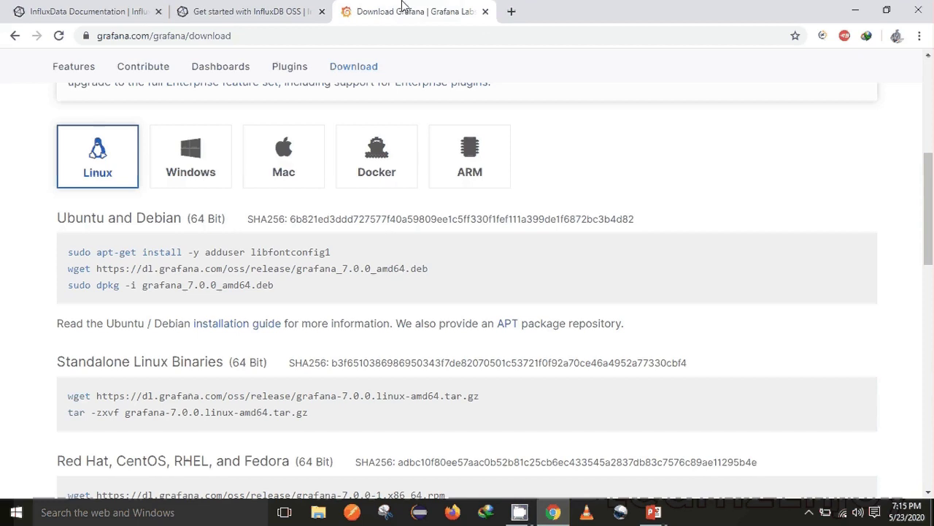
click(276, 9)
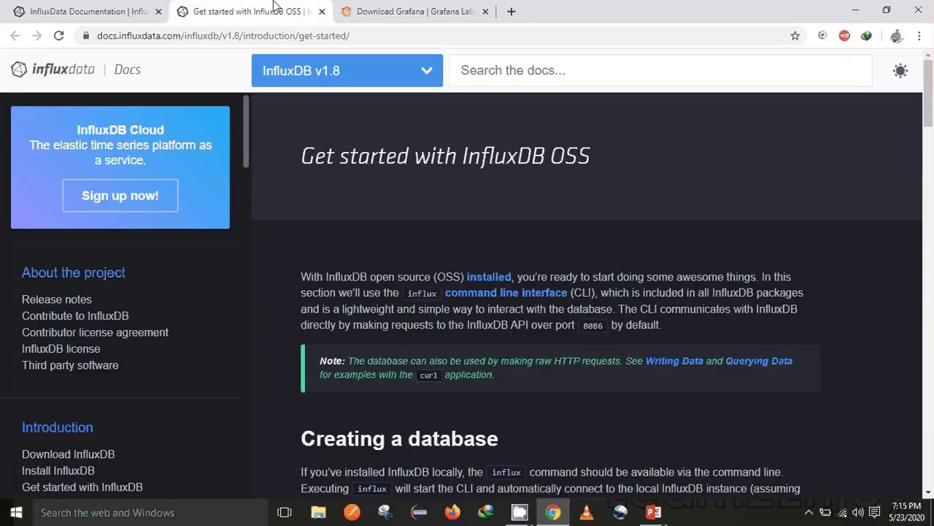
click(400, 7)
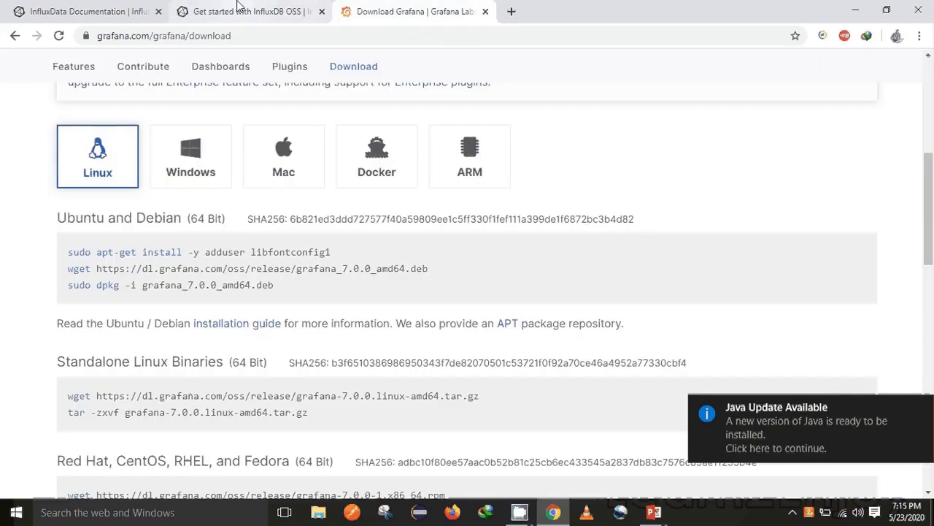
click(237, 8)
key(alt+Tab)
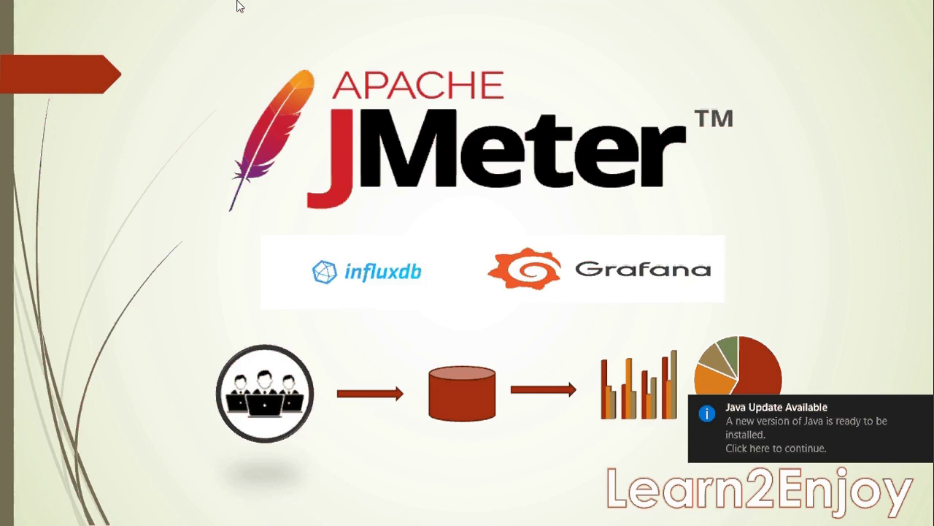
key(alt+Tab)
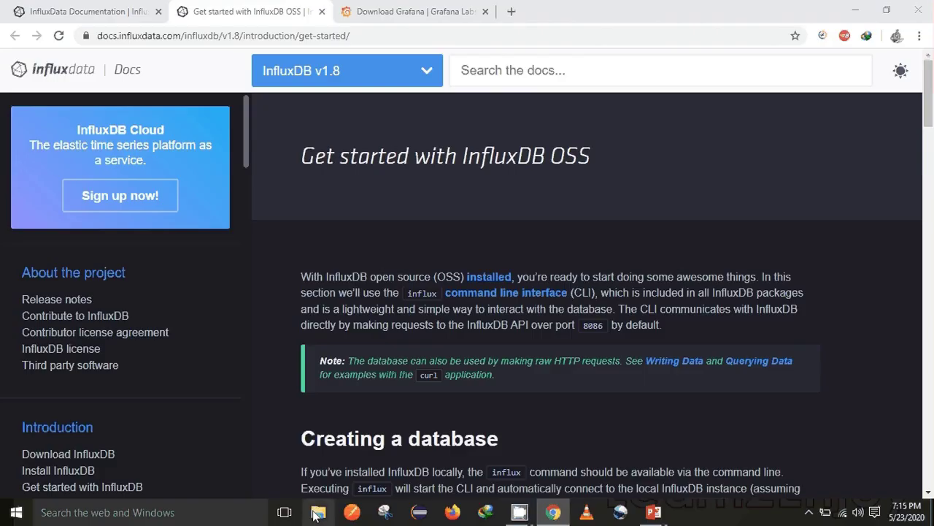
click(318, 513)
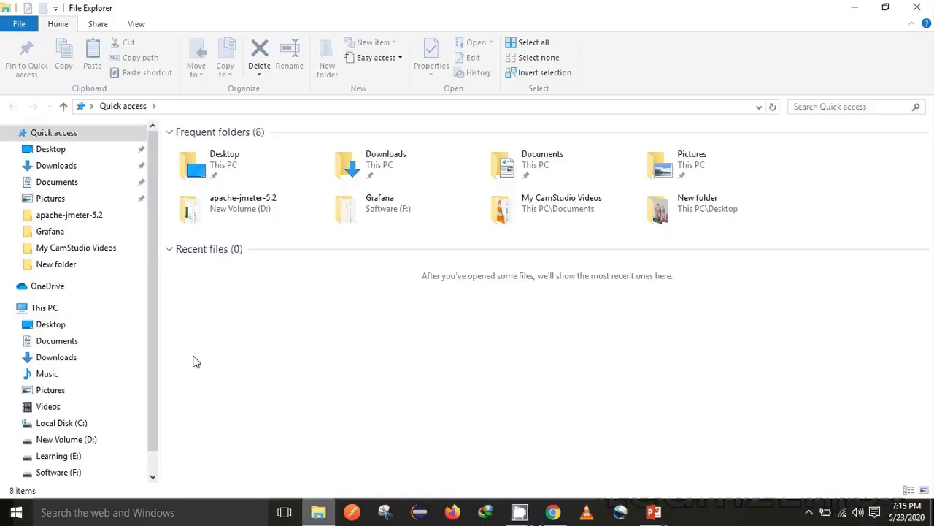
Step: Navigate to Downloads\Compressed\influxdb-1.8.0-1 in File Explorer
click(63, 168)
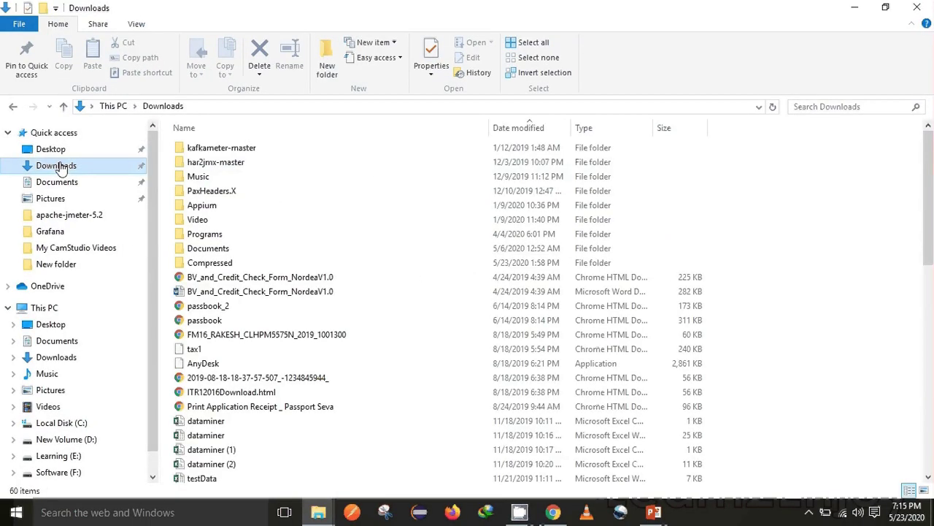
double_click(252, 263)
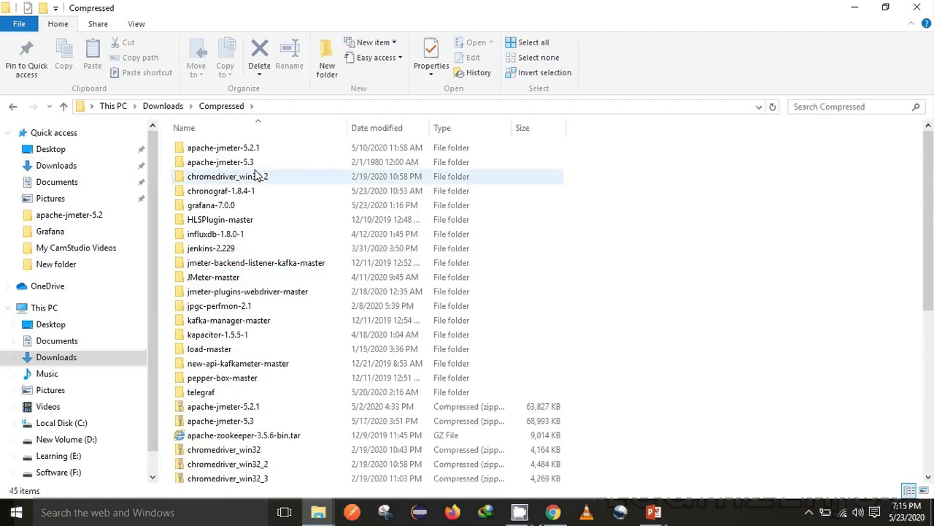
click(252, 208)
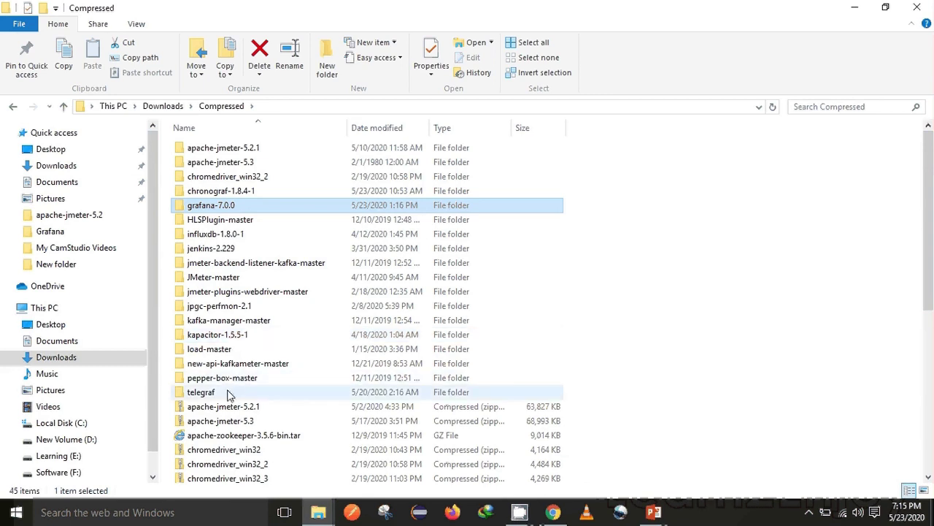
double_click(268, 235)
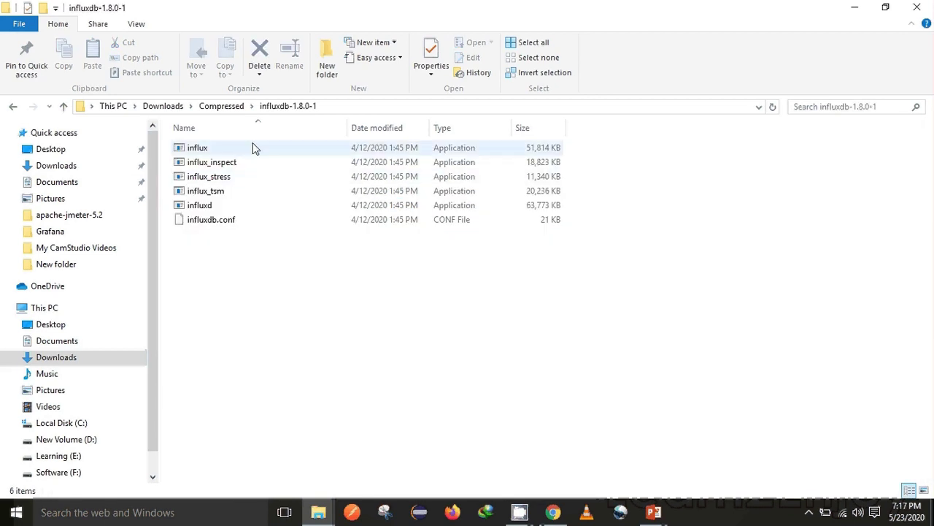
Step: Launch influxd to start the InfluxDB server and minimize its console
click(241, 209)
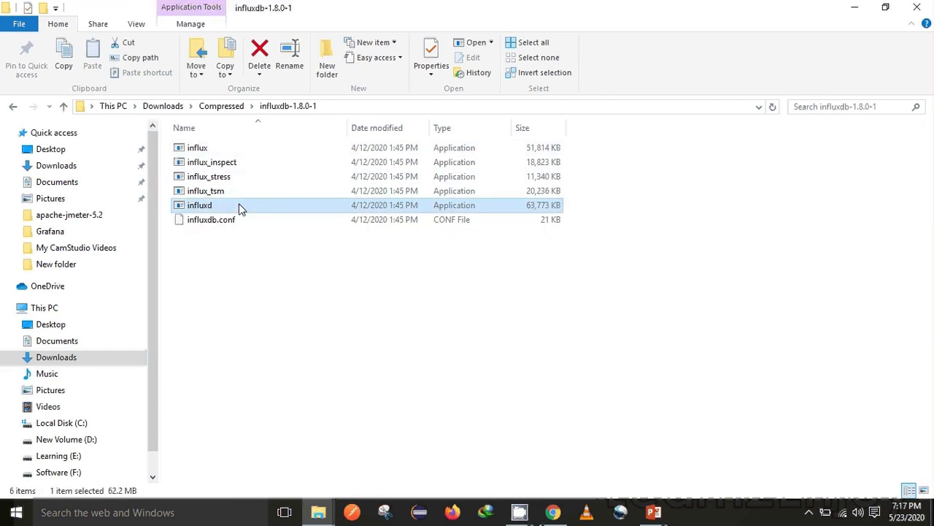
double_click(241, 209)
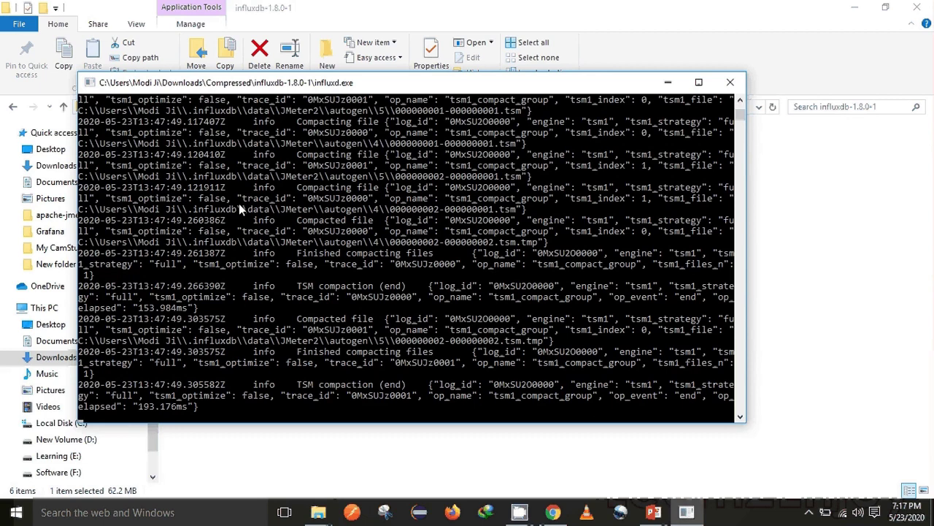
click(668, 82)
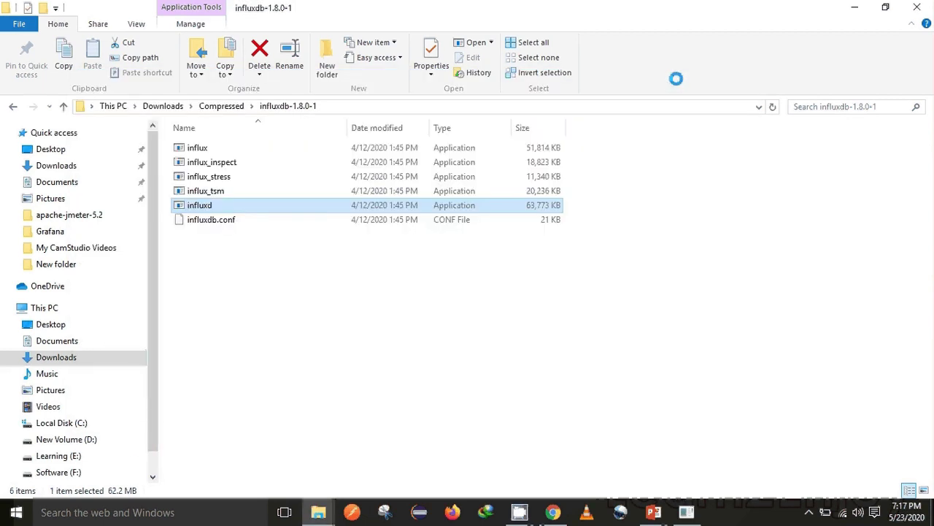
click(275, 144)
Step: In the influx shell, run 'create database Influx' and then 'use Influx'
double_click(275, 141)
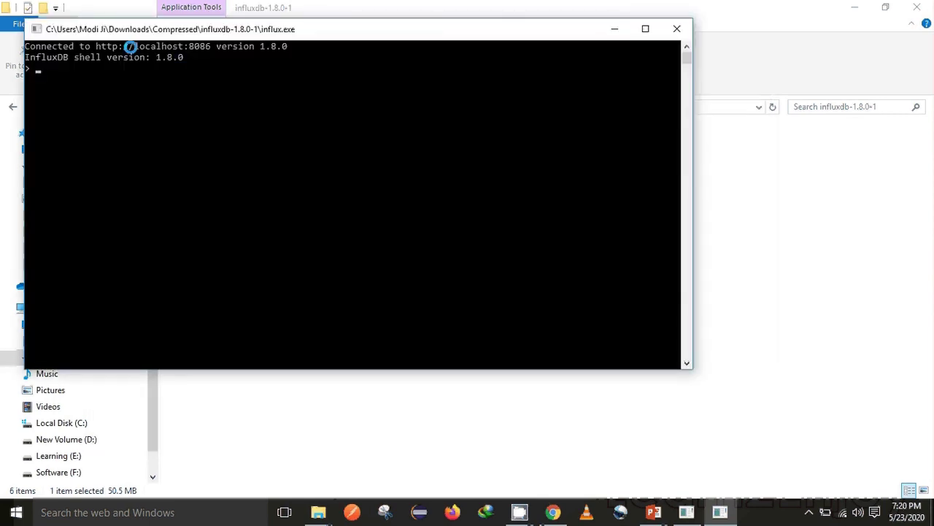
text(create database)
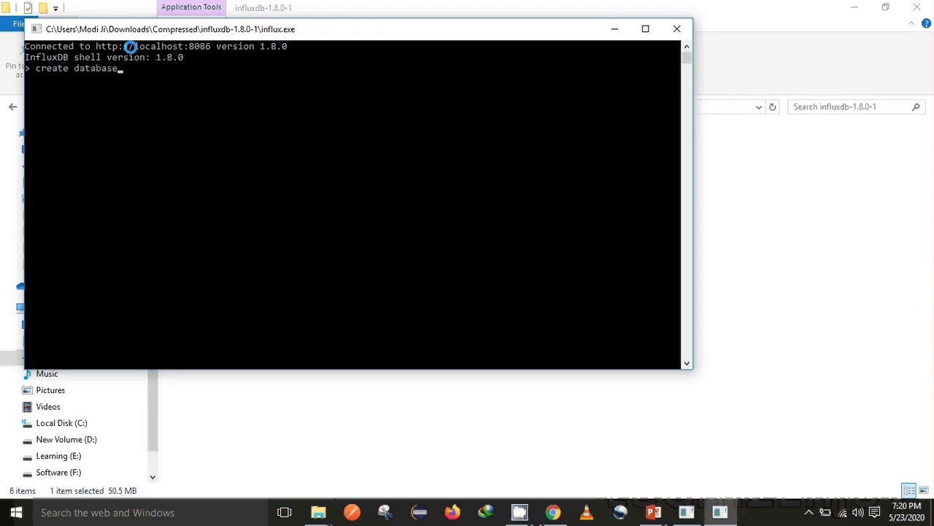
text( Influx)
key(Return)
text(use Influx)
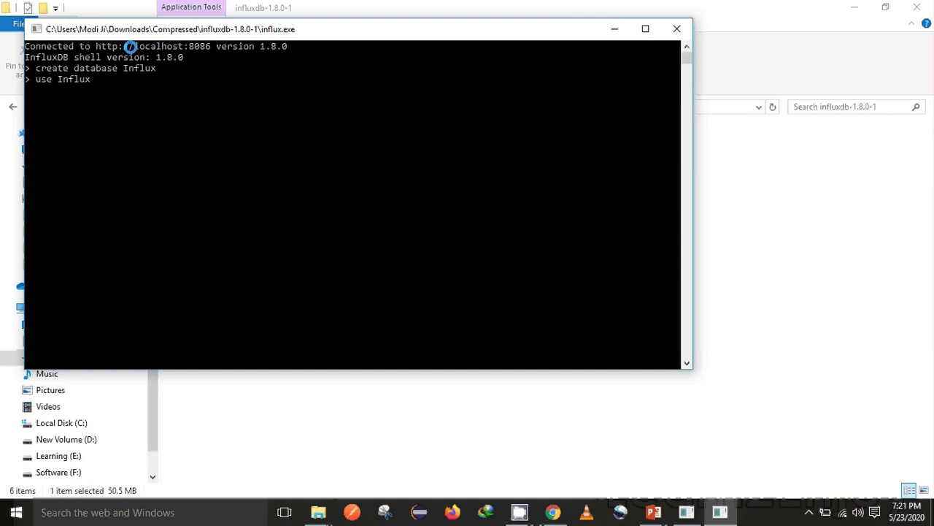
key(Return)
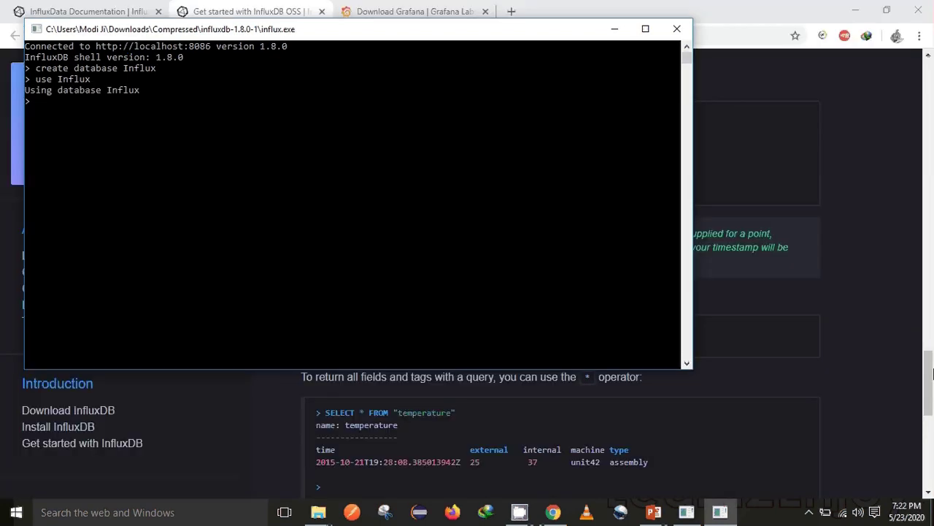
Step: Run CREATE USER root WITH PASSWORD using an unquoted password, which fails to parse
text(Cra)
key(BackSpace)
text(eate user r)
text(oot with)
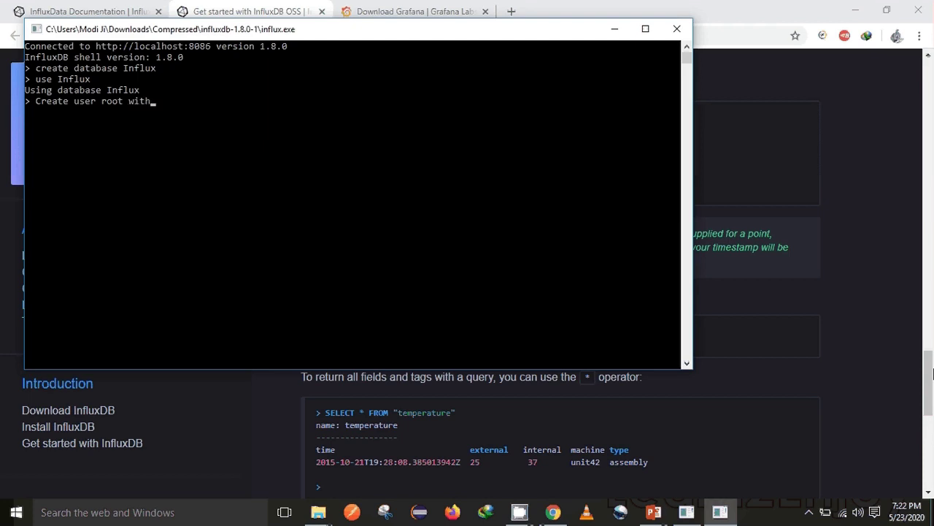
text( password root)
key(Return)
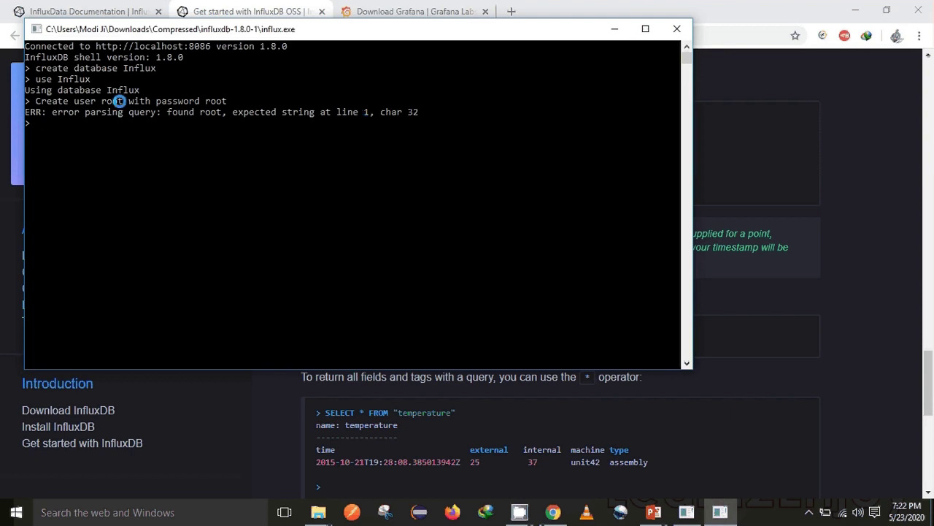
Step: Retype the CREATE USER root command with the password enclosed in quotes
text(Create user root with ap)
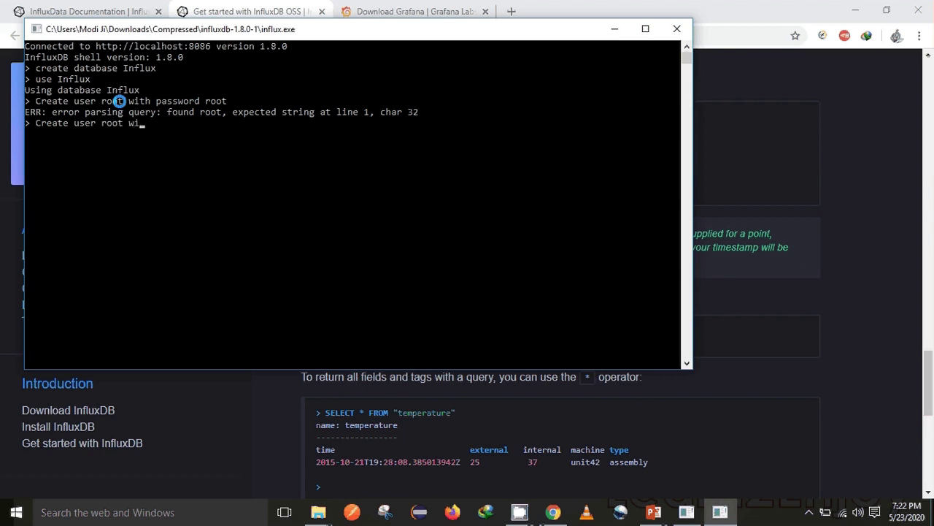
text(sword)
key(BackSpace)
key(BackSpace)
key(BackSpace)
key(BackSpace)
key(BackSpace)
key(BackSpace)
key(BackSpace)
text(password "")
key(BackSpace)
text(root')
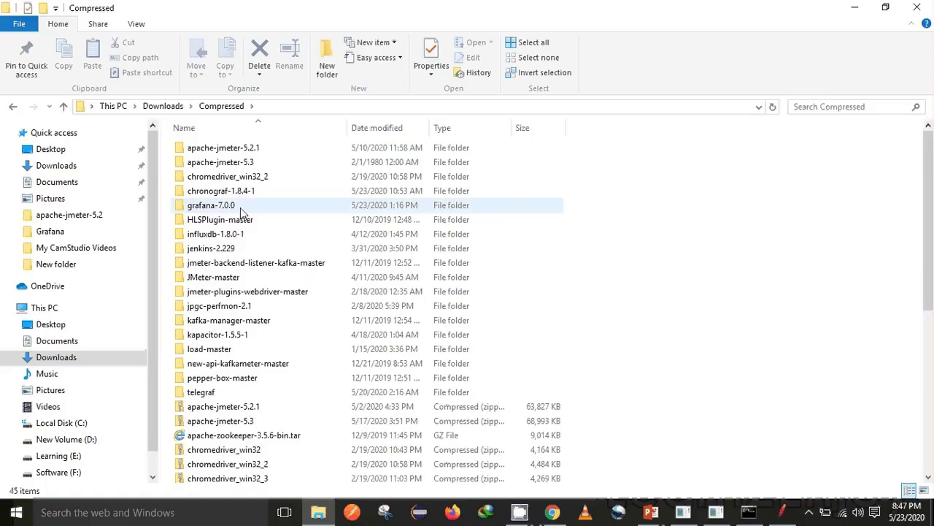
Step: Launch grafana-server from grafana-7.0.0\bin so it listens on port 3000
double_click(240, 208)
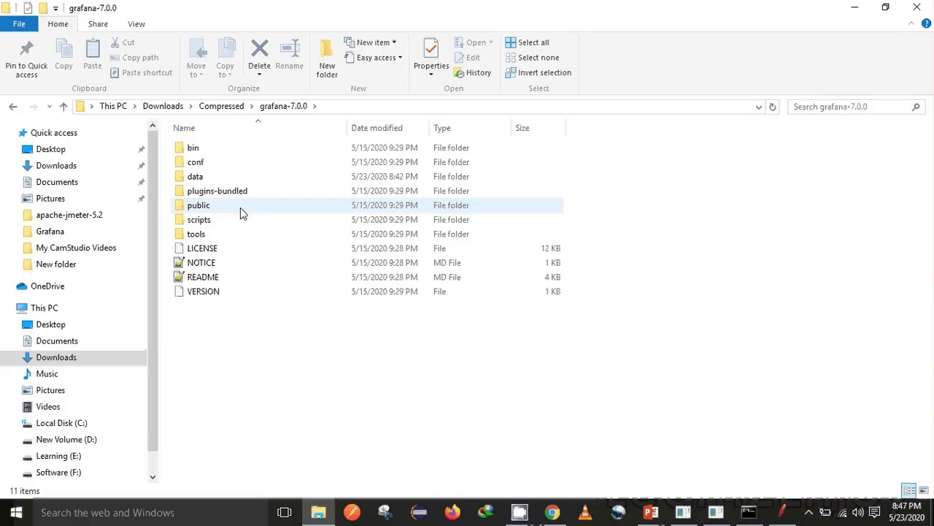
double_click(232, 149)
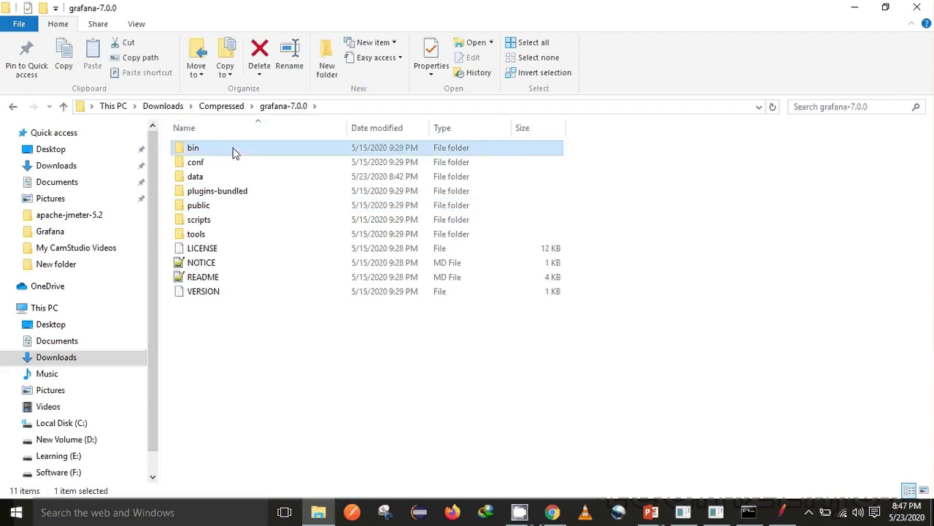
double_click(232, 178)
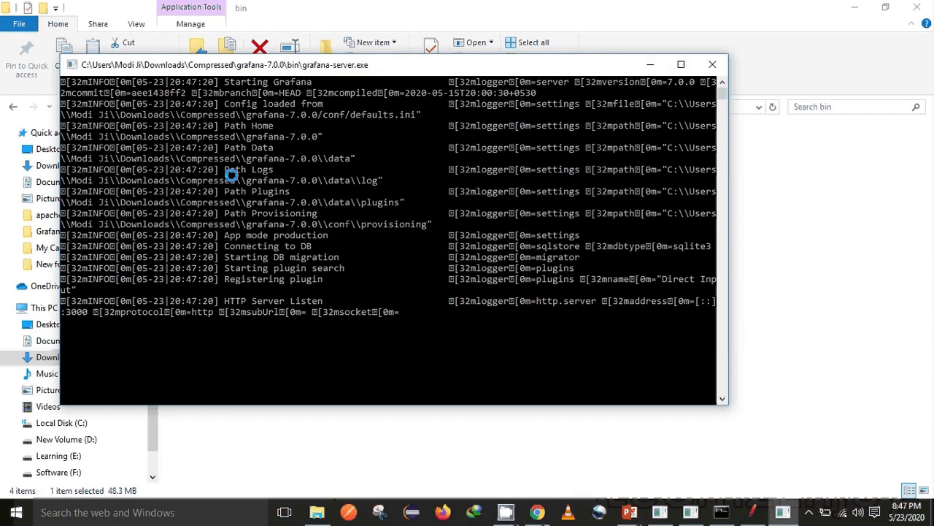
Step: Minimize the Grafana console and load localhost:3000 in a new Chrome tab
click(650, 64)
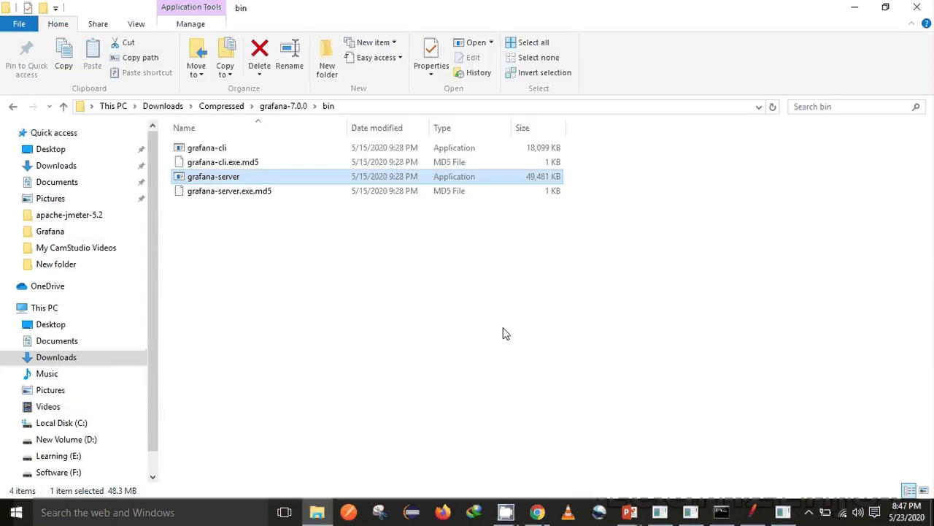
click(538, 512)
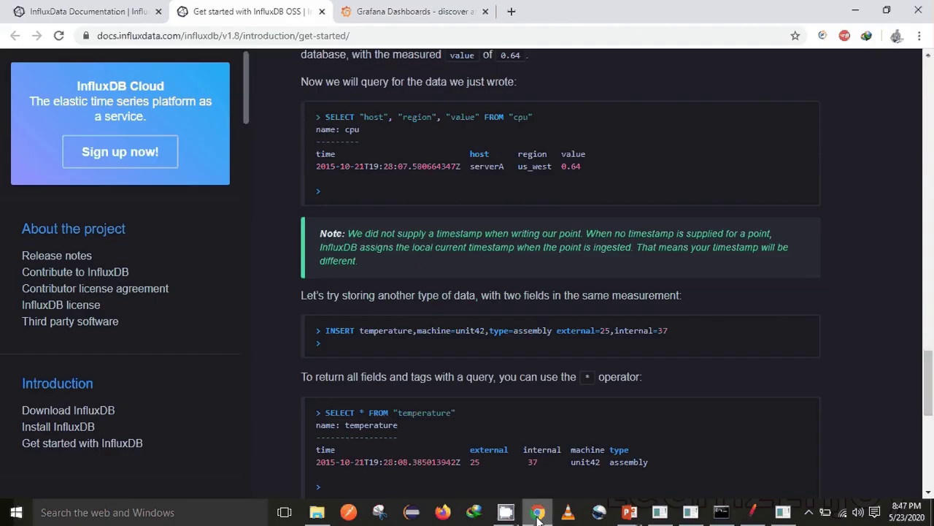
click(511, 13)
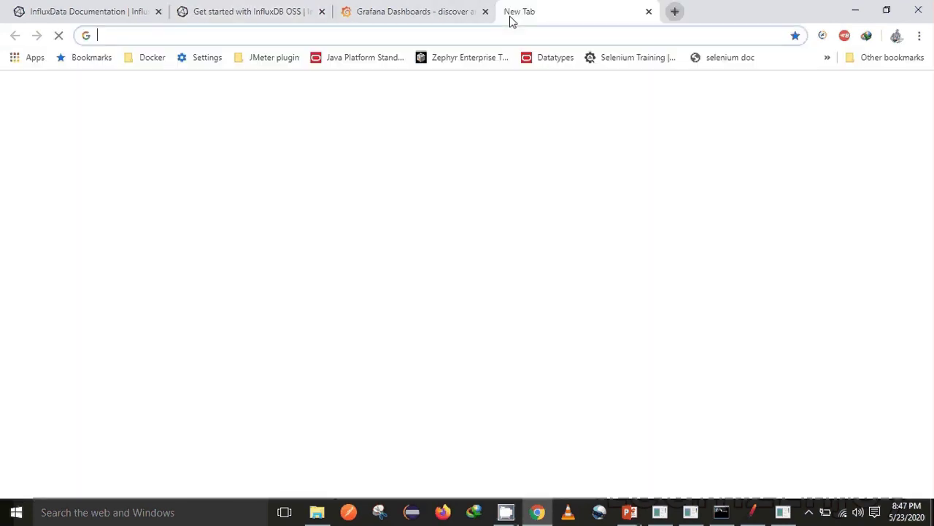
text(local)
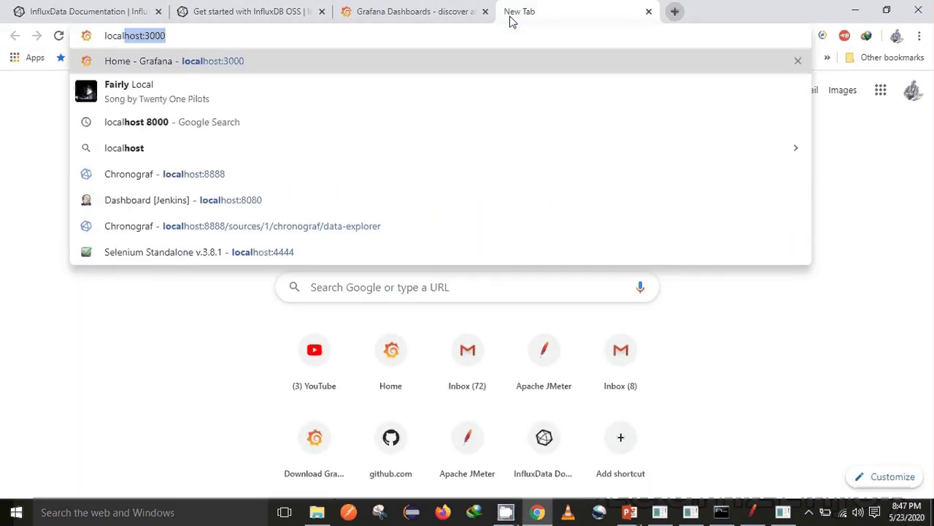
key(Right)
key(Return)
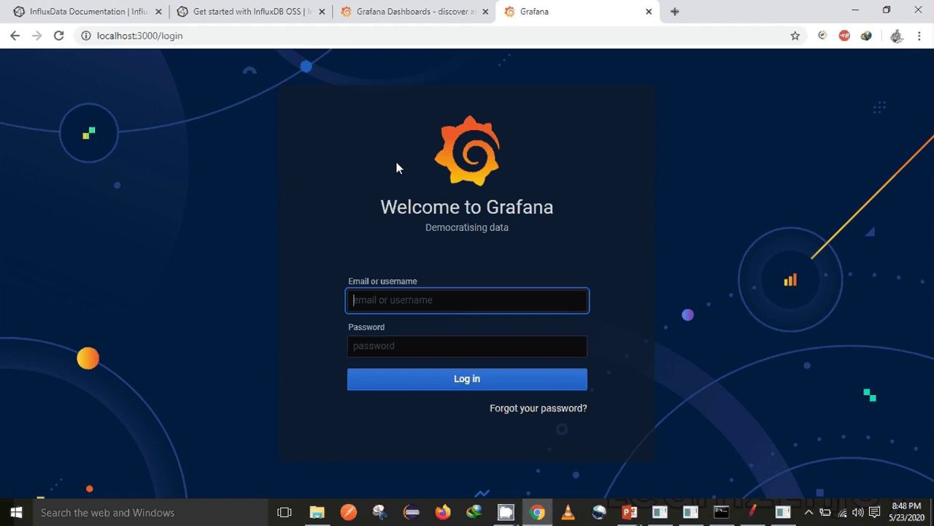
Step: Log in to Grafana as admin with the default credentials and skip the new-password prompt
text(admin)
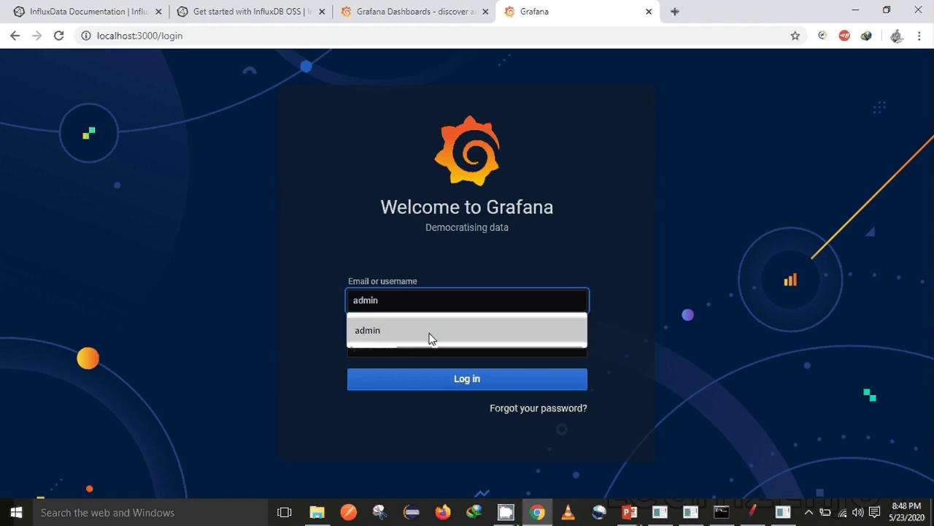
click(429, 337)
click(417, 351)
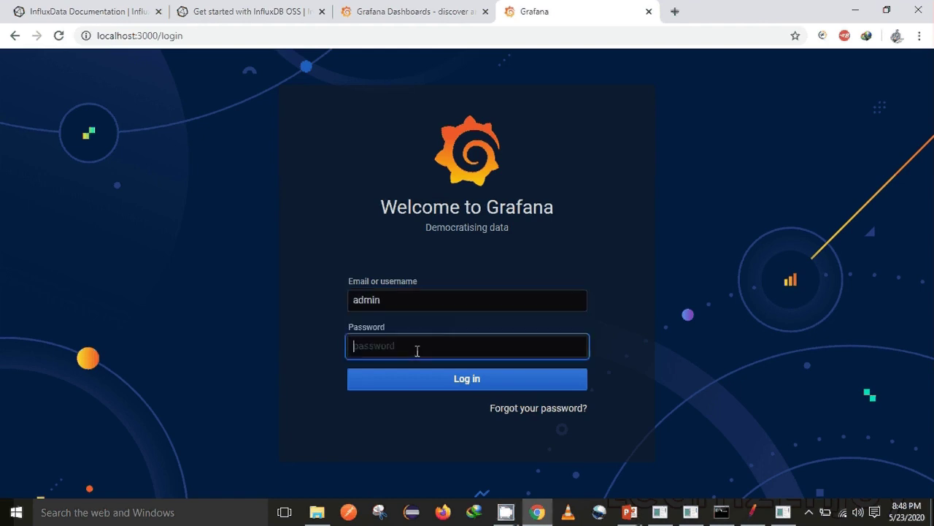
text(admin)
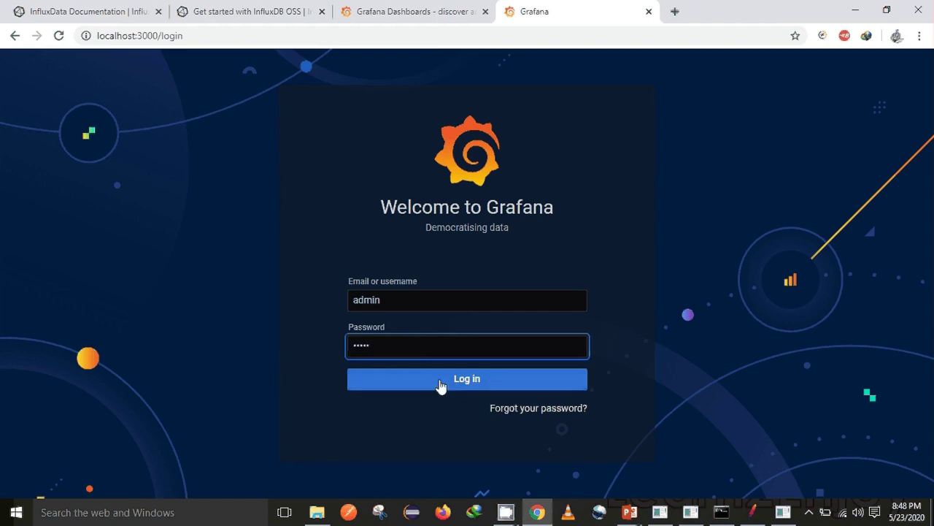
click(440, 386)
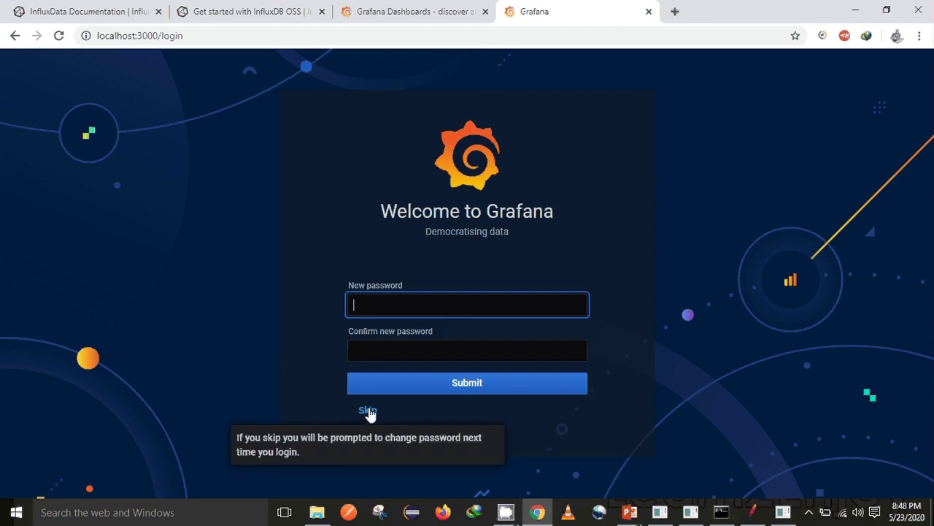
click(369, 412)
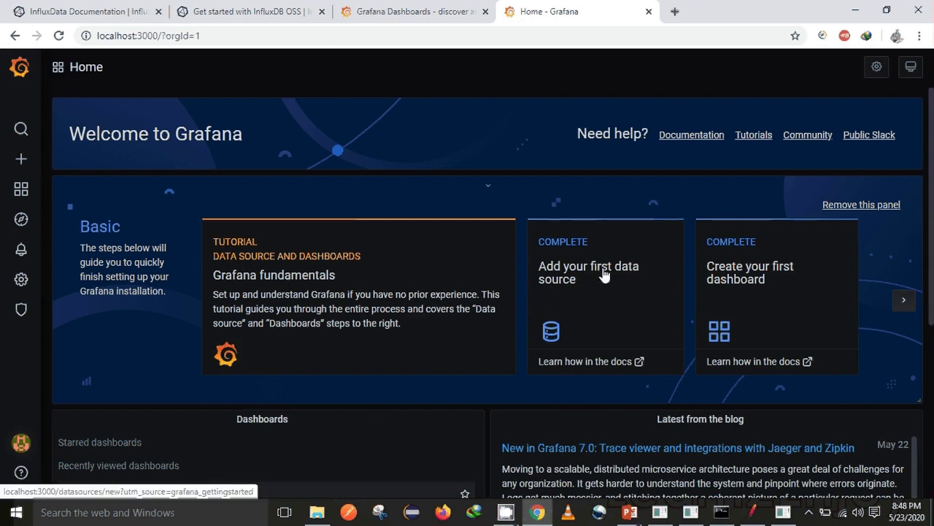
Step: Add a new InfluxDB data source in Grafana
click(554, 333)
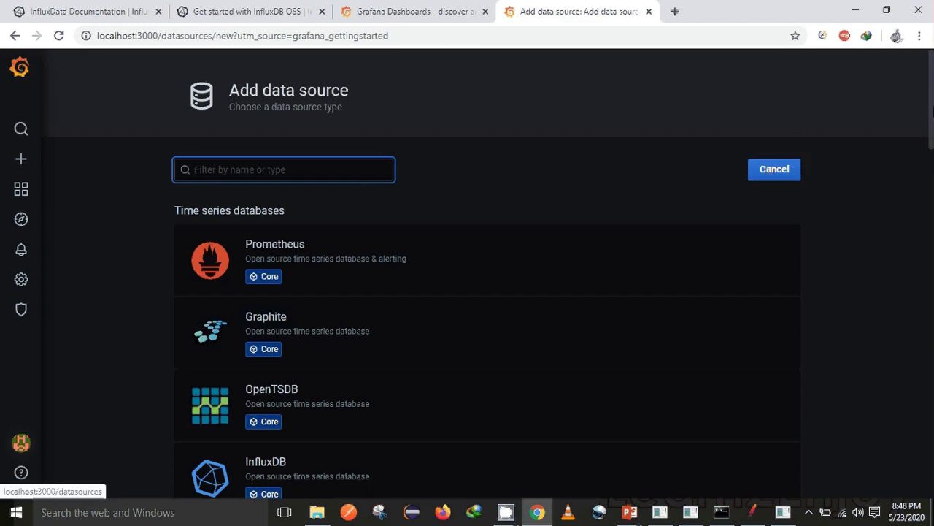
scroll(481, 260, down, 3)
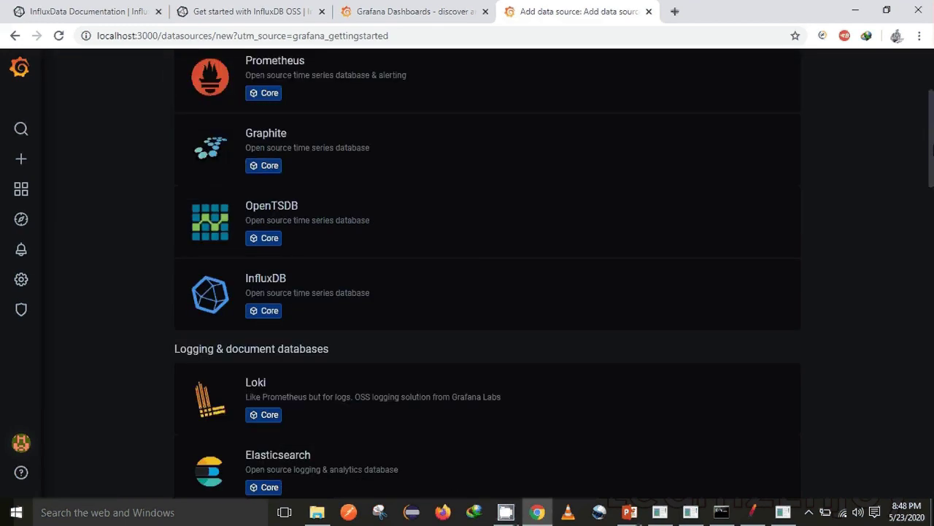
click(439, 307)
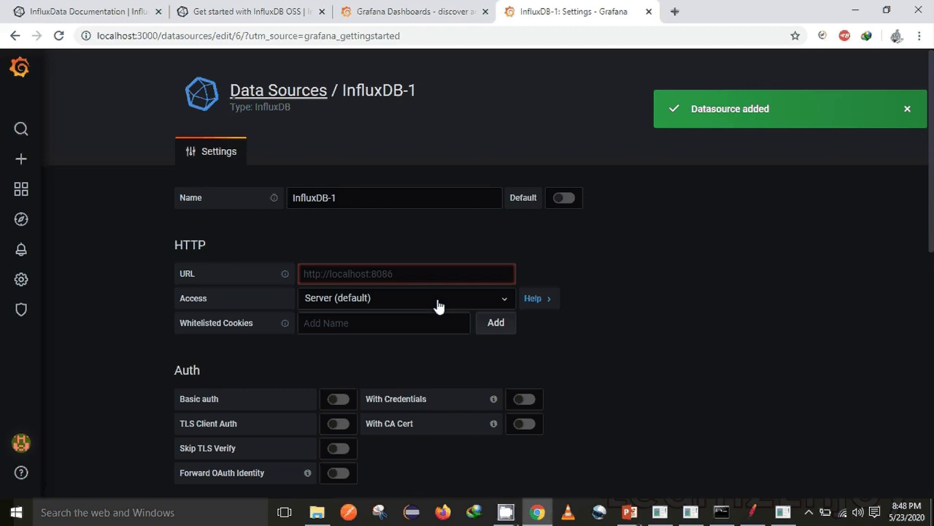
click(381, 202)
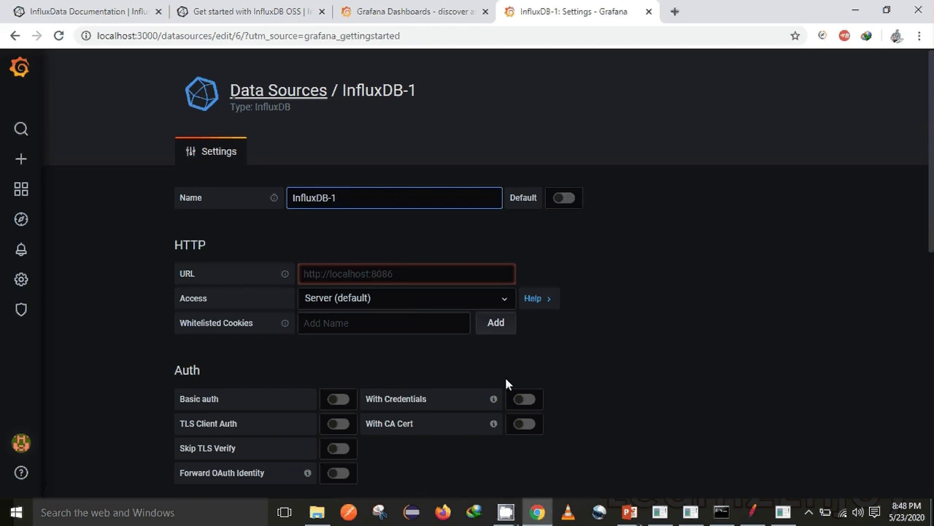
click(691, 512)
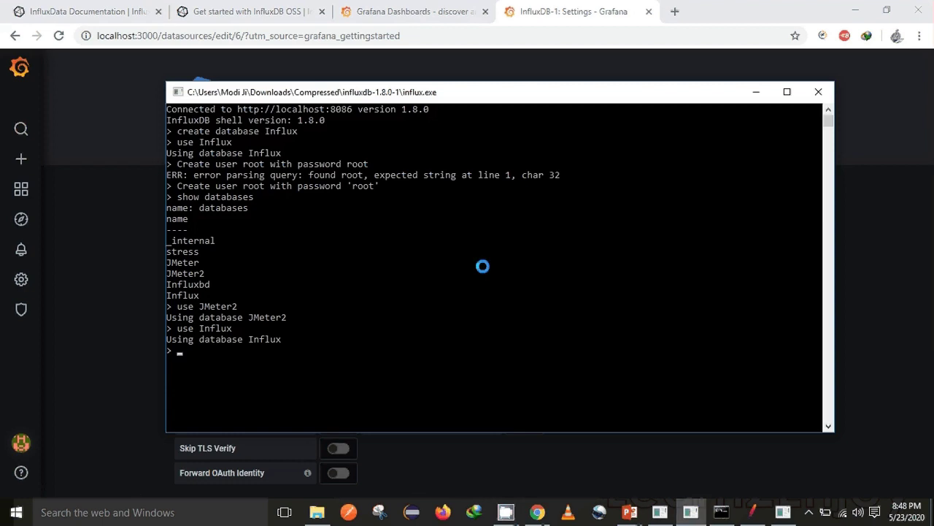
drag(353, 109, 241, 109)
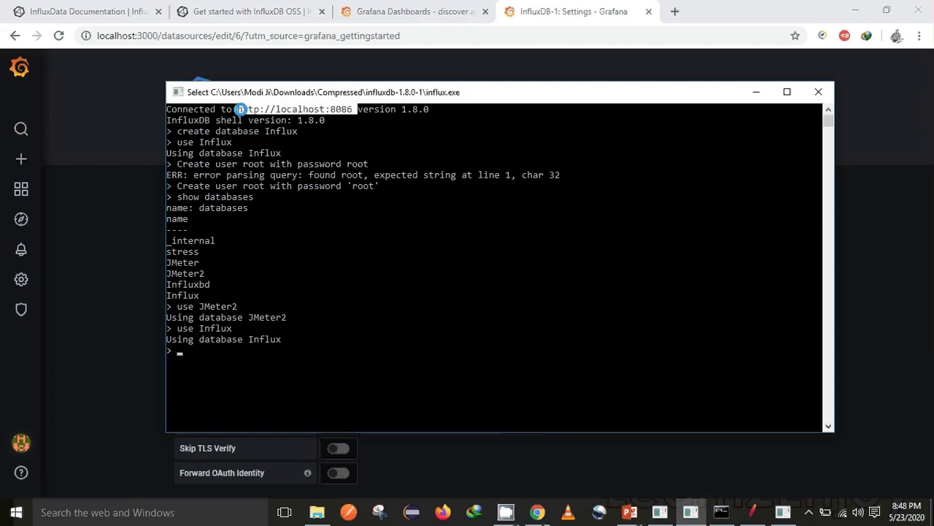
right_click(241, 109)
key(alt+Tab)
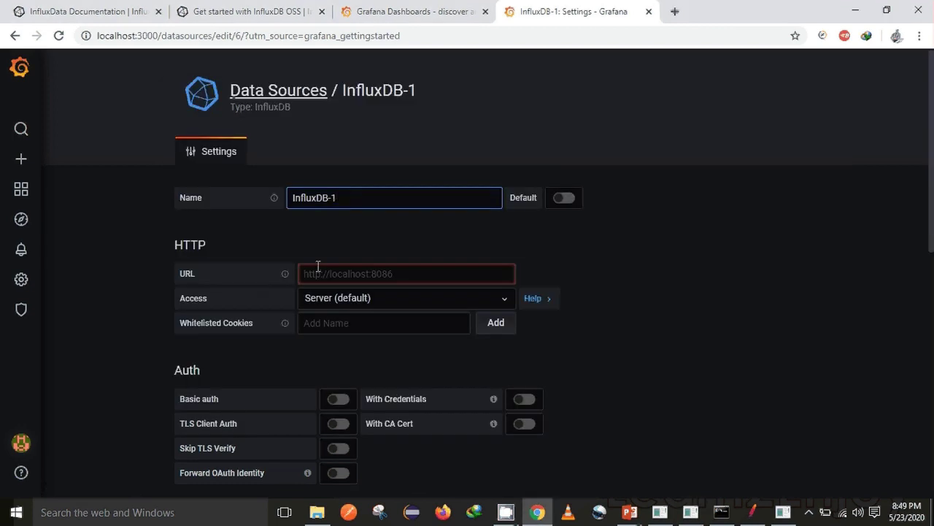
click(318, 279)
text(http://localhost:8086)
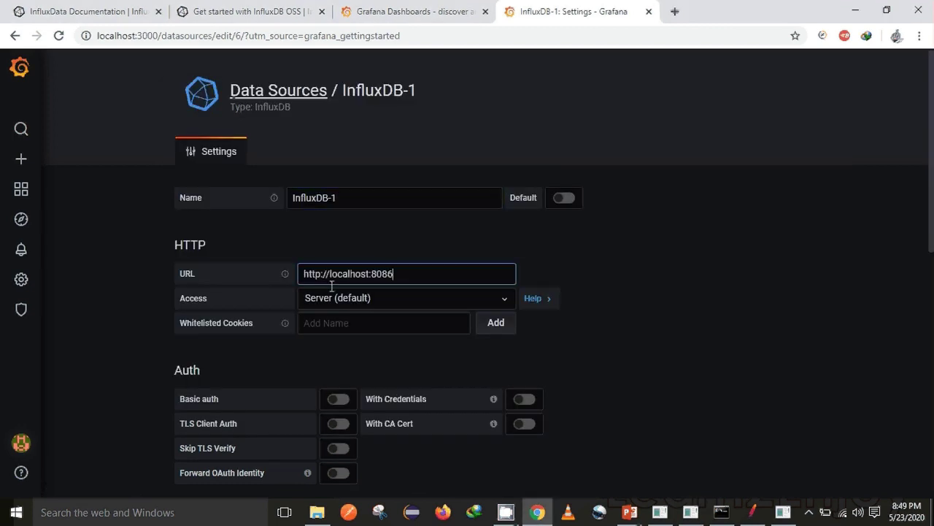
Step: Rename the data source from InfluxDB-1 to APM
click(360, 203)
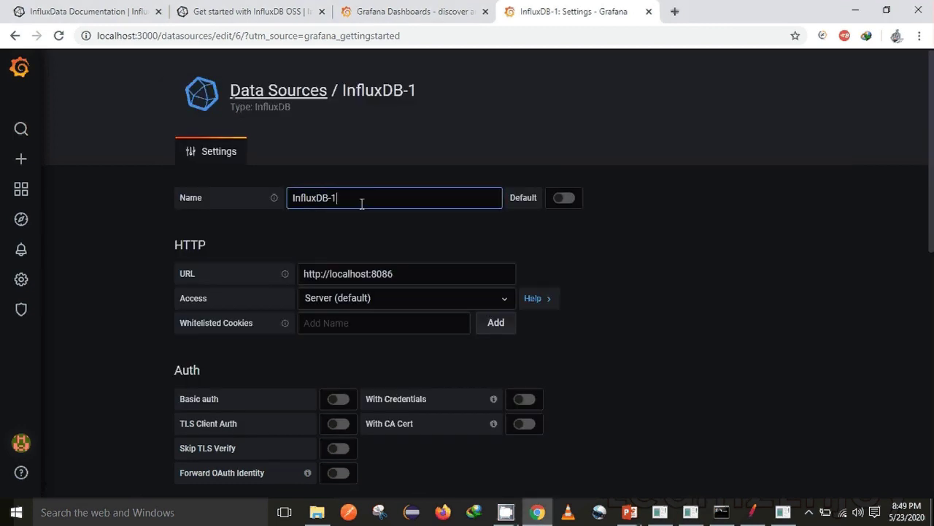
key(BackSpace)
key(BackSpace)
key(BackSpace)
key(BackSpace)
key(BackSpace)
key(BackSpace)
key(BackSpace)
key(BackSpace)
key(BackSpace)
key(BackSpace)
text(APM)
click(725, 217)
drag(933, 148, 933, 307)
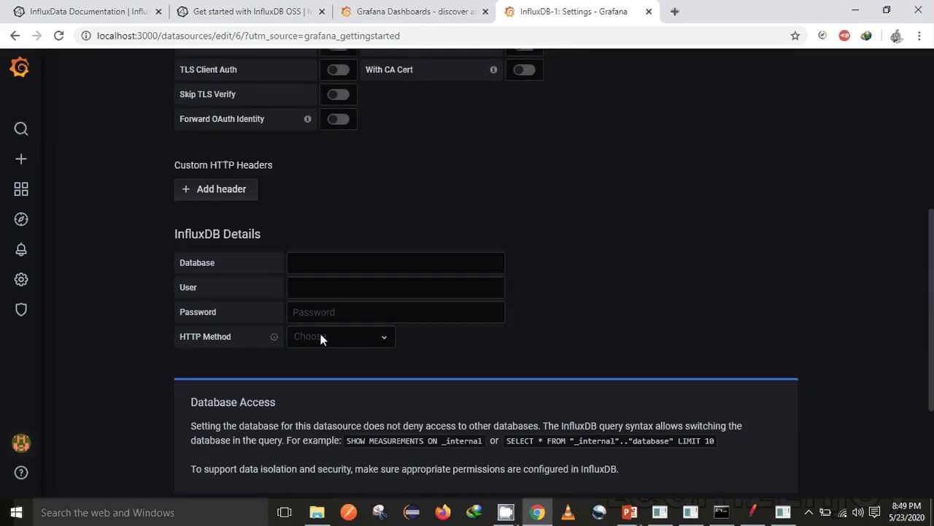
Step: Enter database Influx, user root and the password, and choose GET as HTTP method
click(303, 260)
text(I)
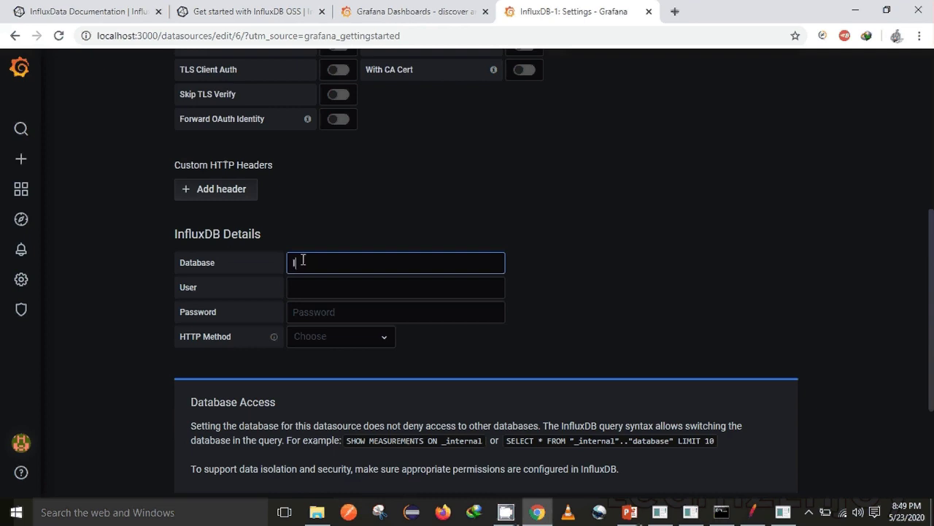
text(nflux)
click(310, 288)
text(r)
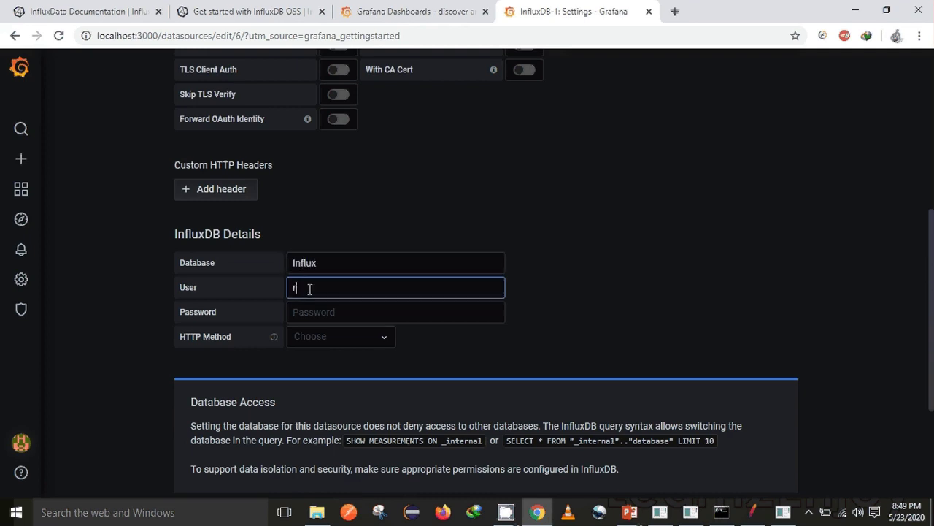
text(oot)
click(314, 314)
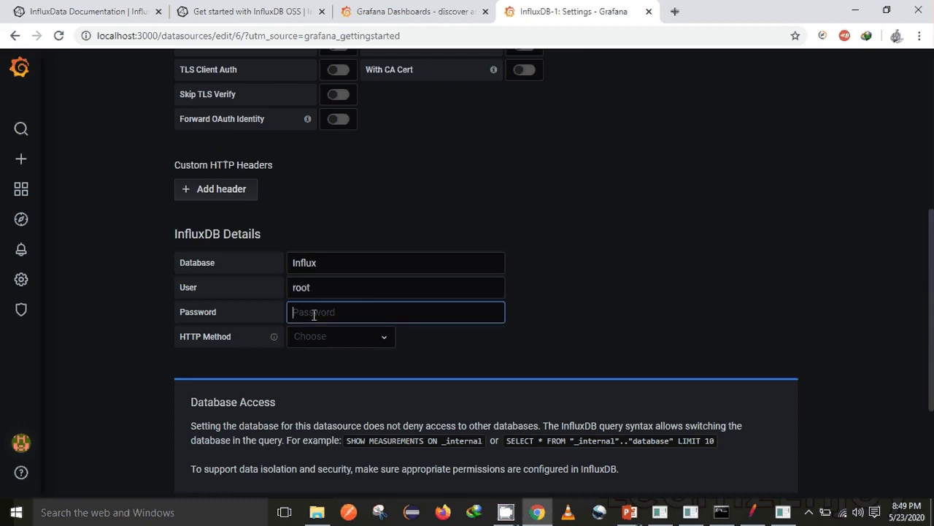
text(root)
click(358, 340)
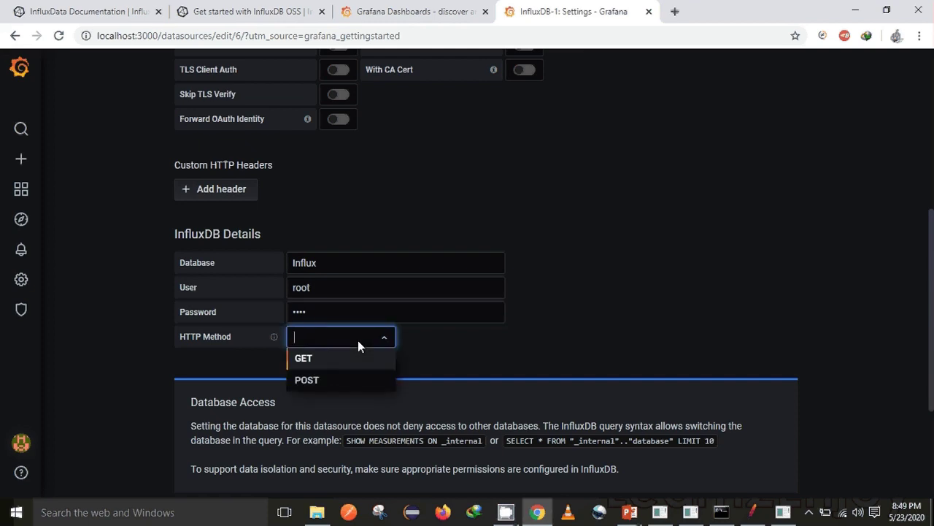
click(332, 362)
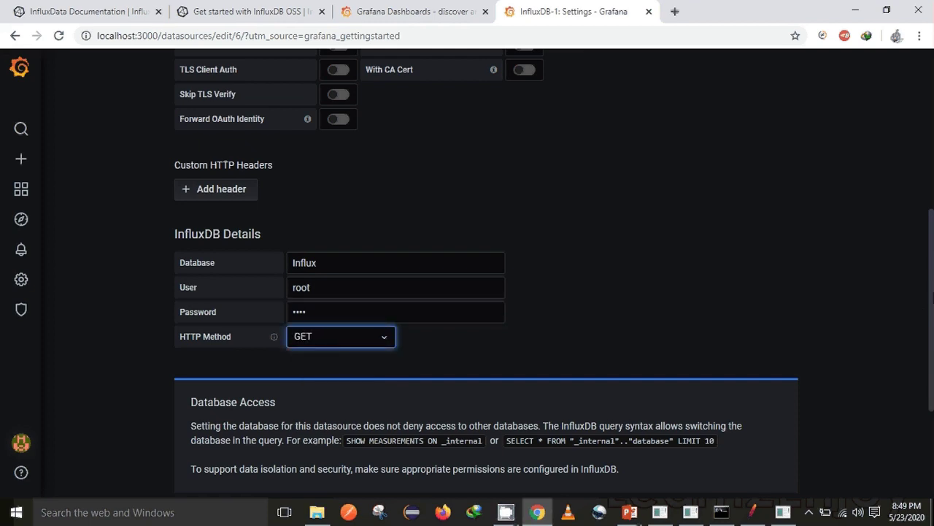
drag(931, 301, 922, 387)
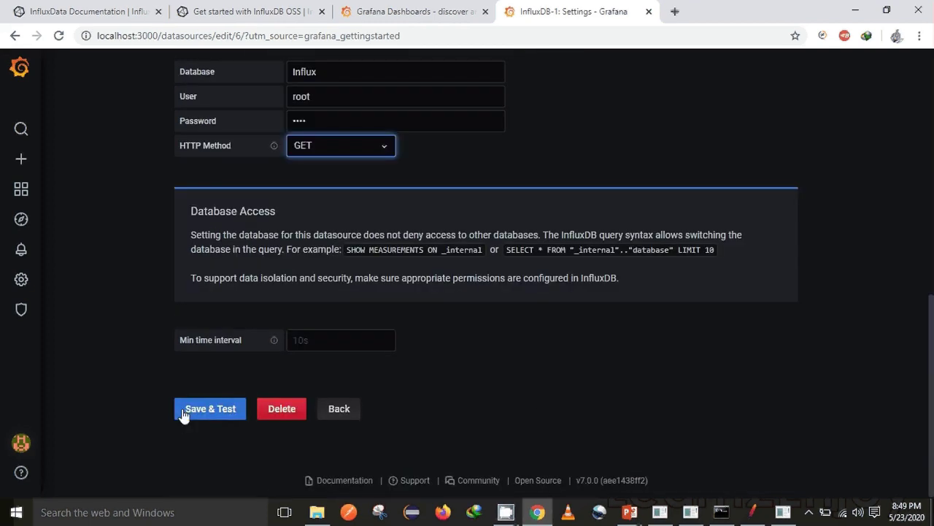
Step: Save and test the APM data source connection
click(208, 415)
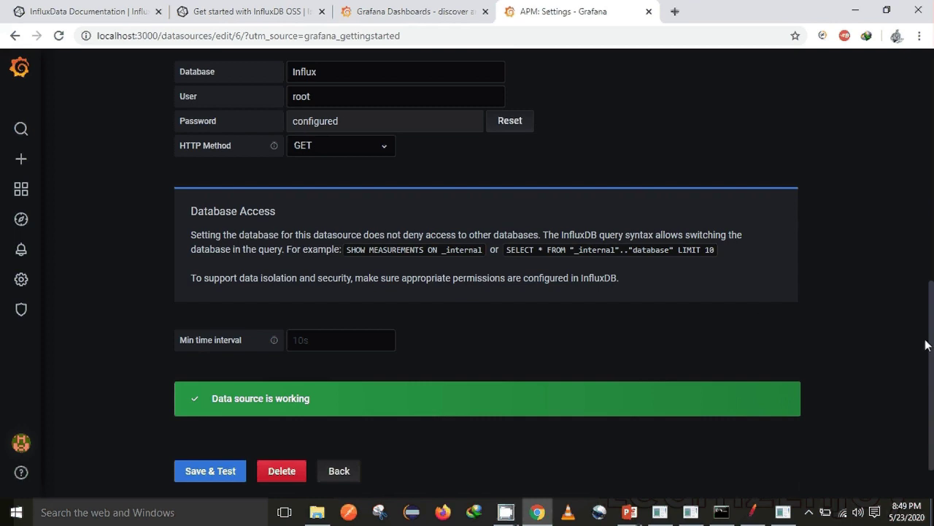
drag(929, 346, 930, 132)
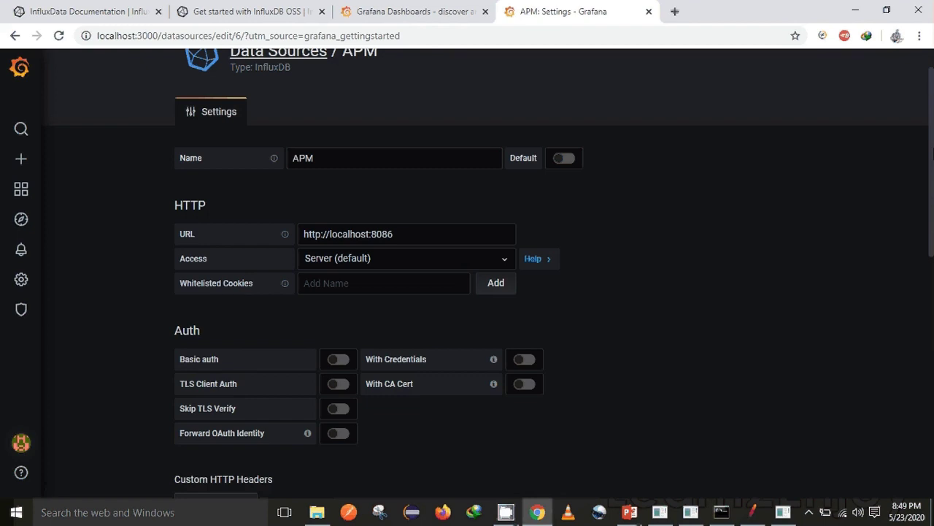
drag(932, 153, 932, 132)
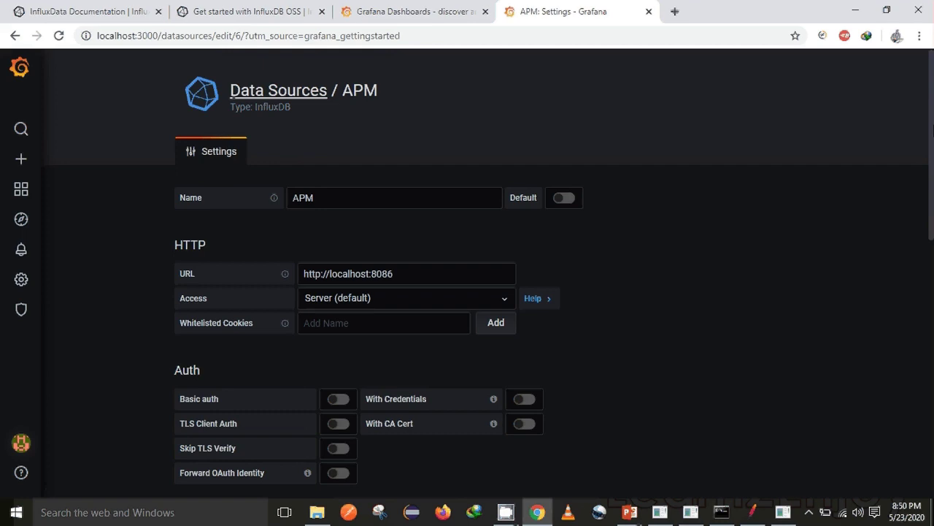
click(753, 511)
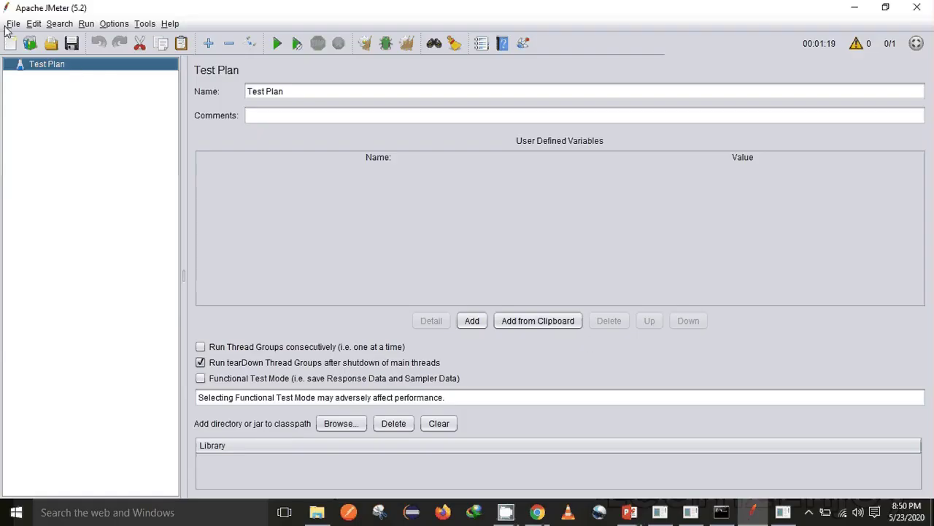
Step: Reopen the recent OrangeHRM.jmx test plan in JMeter
click(12, 24)
mouse_move(46, 87)
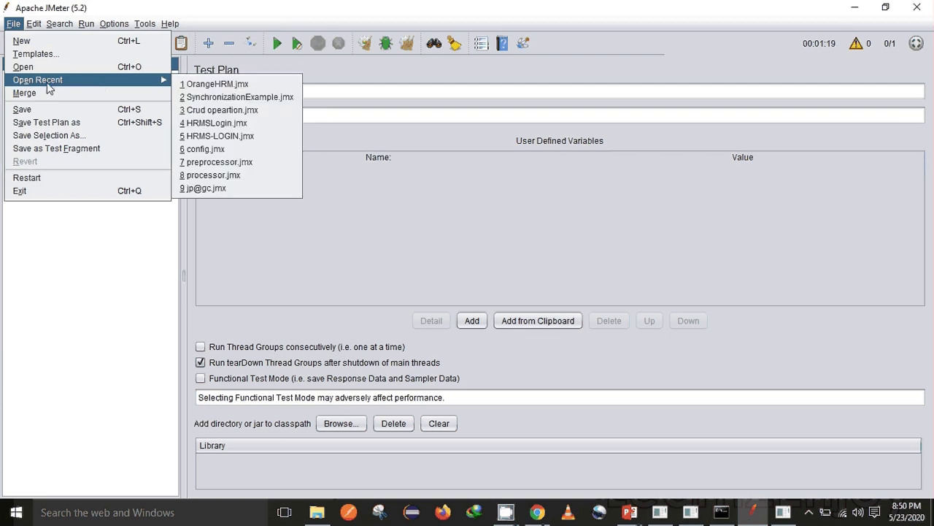
click(209, 86)
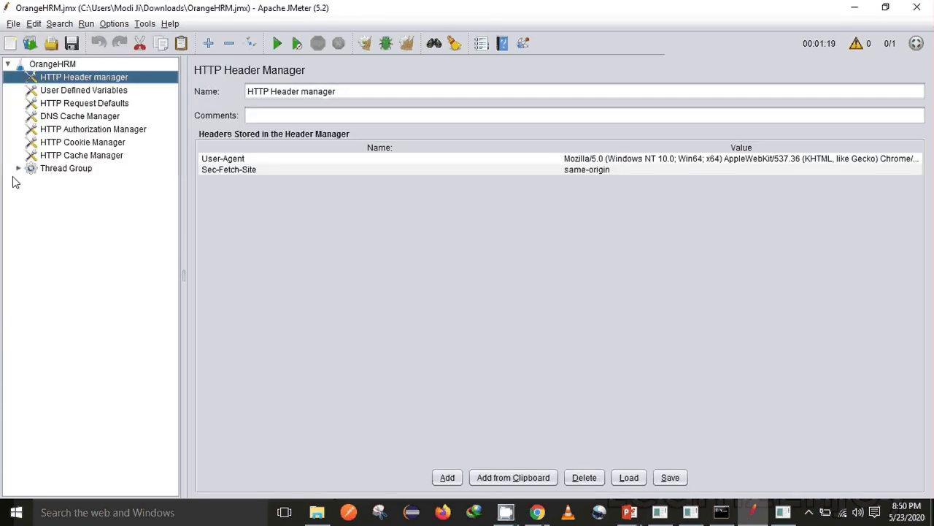
Step: Add a Backend Listener under the Thread Group and list its implementation options
click(19, 169)
click(42, 172)
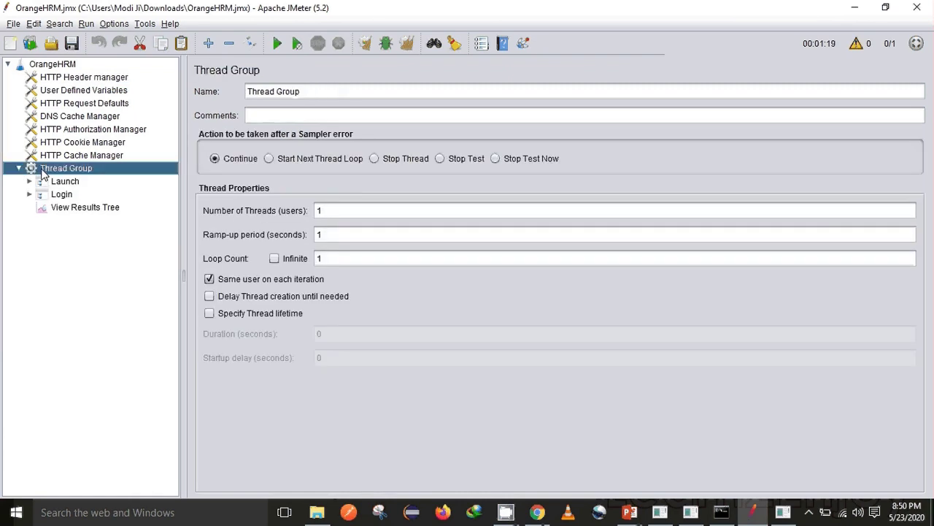
right_click(42, 172)
mouse_move(146, 183)
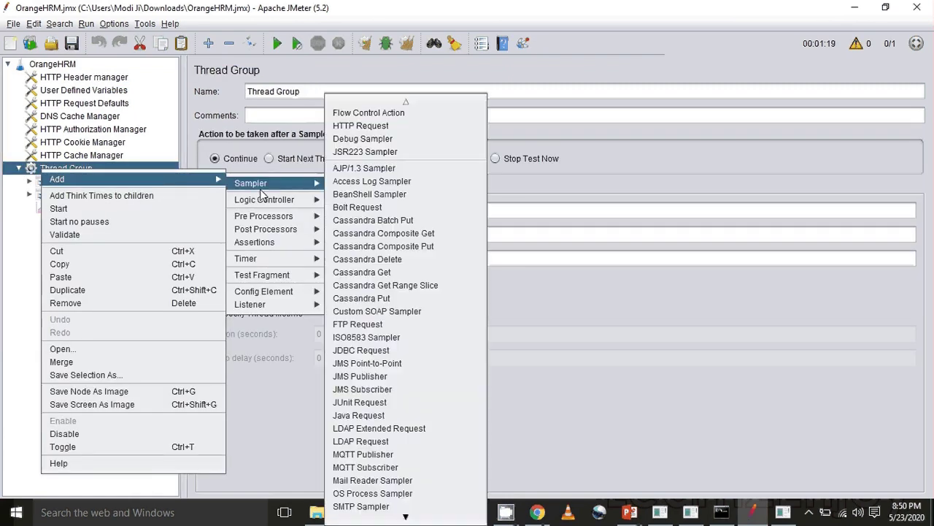
mouse_move(284, 301)
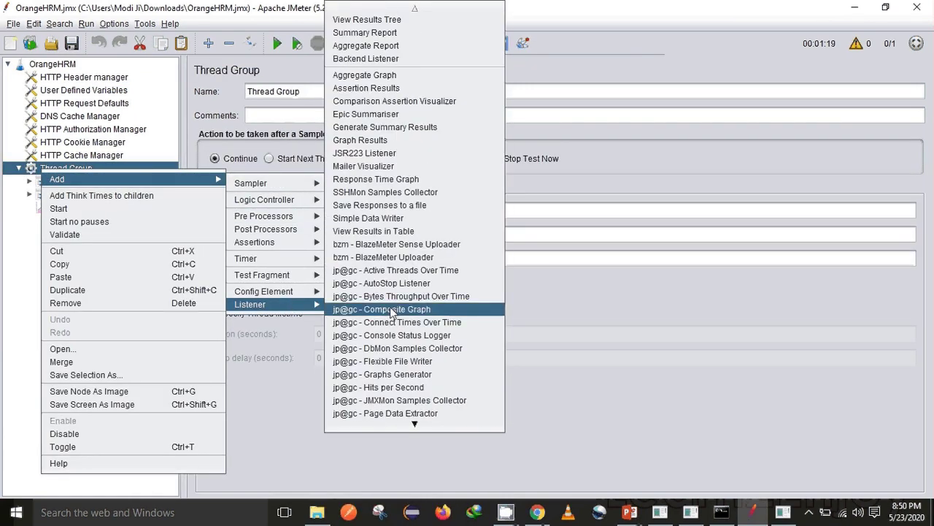
click(392, 60)
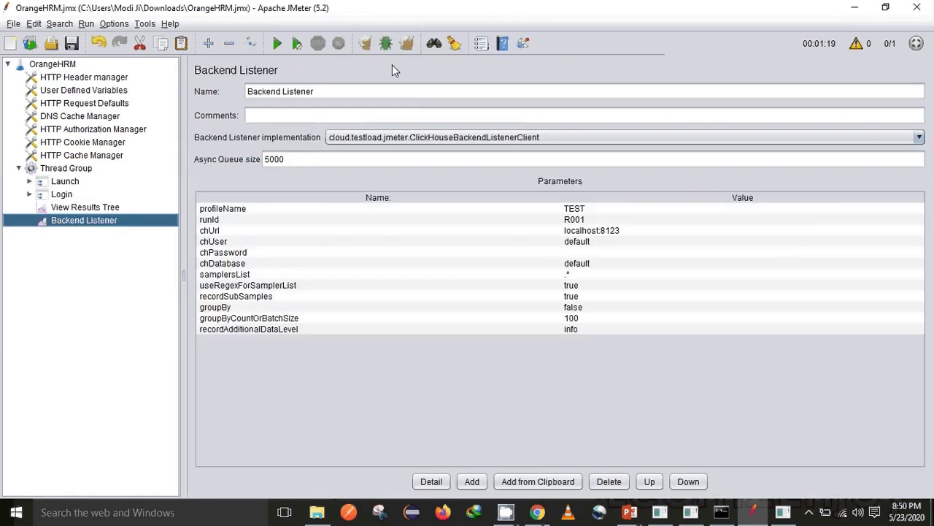
click(379, 141)
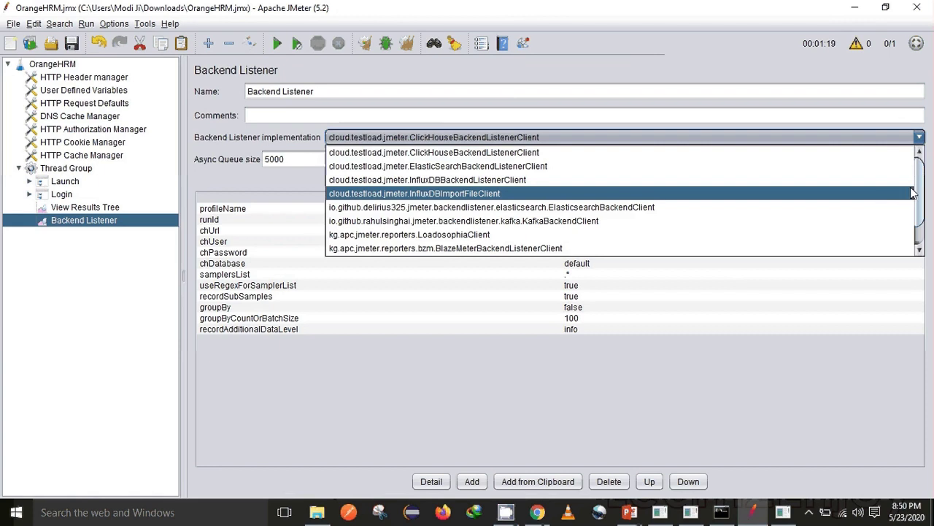
scroll(919, 191, down, 1)
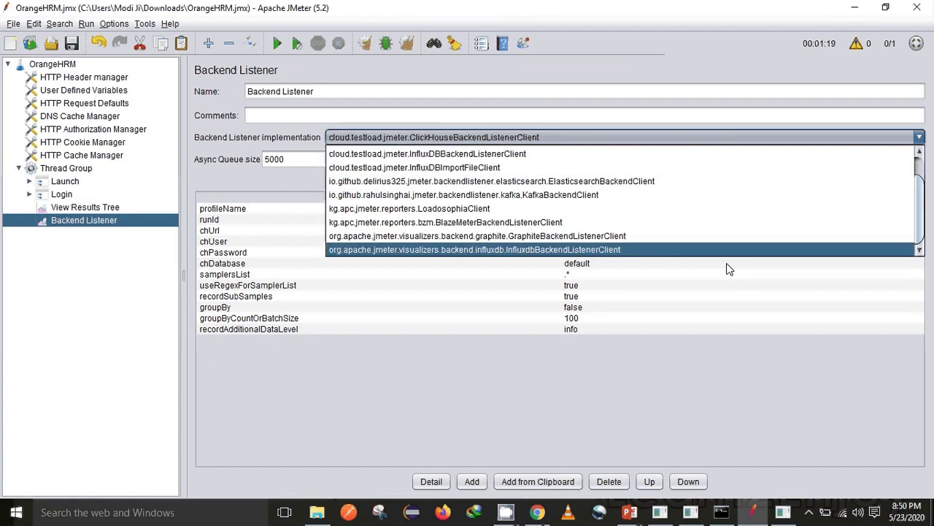
click(666, 253)
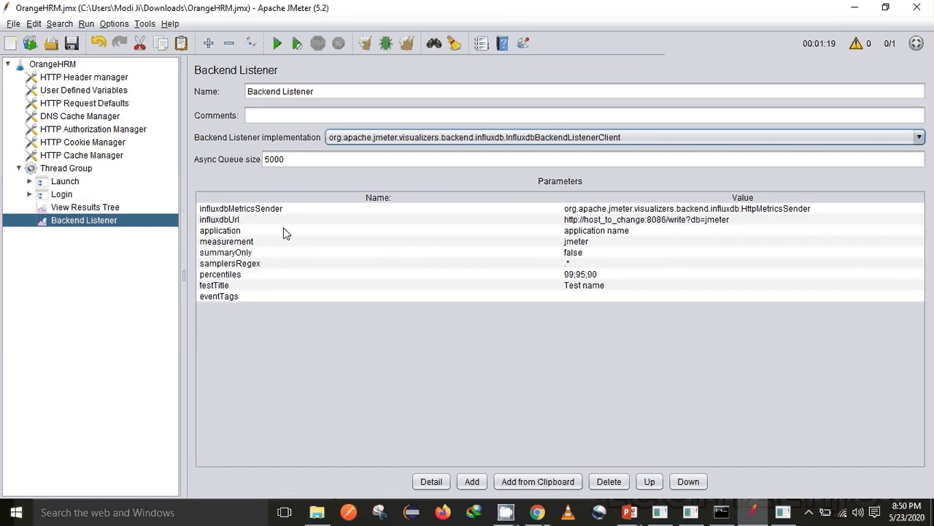
double_click(607, 218)
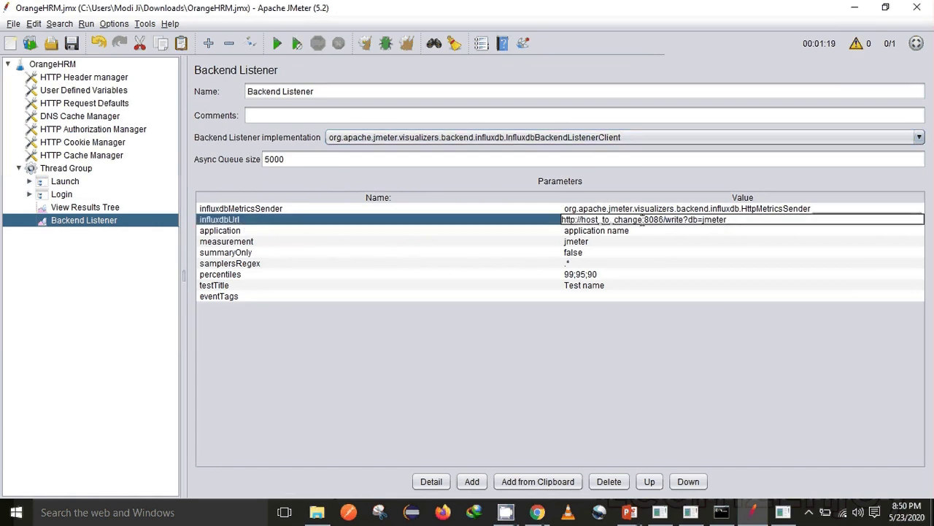
key(BackSpace)
key(BackSpace)
key(BackSpace)
key(BackSpace)
key(BackSpace)
key(BackSpace)
key(BackSpace)
key(BackSpace)
key(BackSpace)
key(BackSpace)
key(BackSpace)
key(BackSpace)
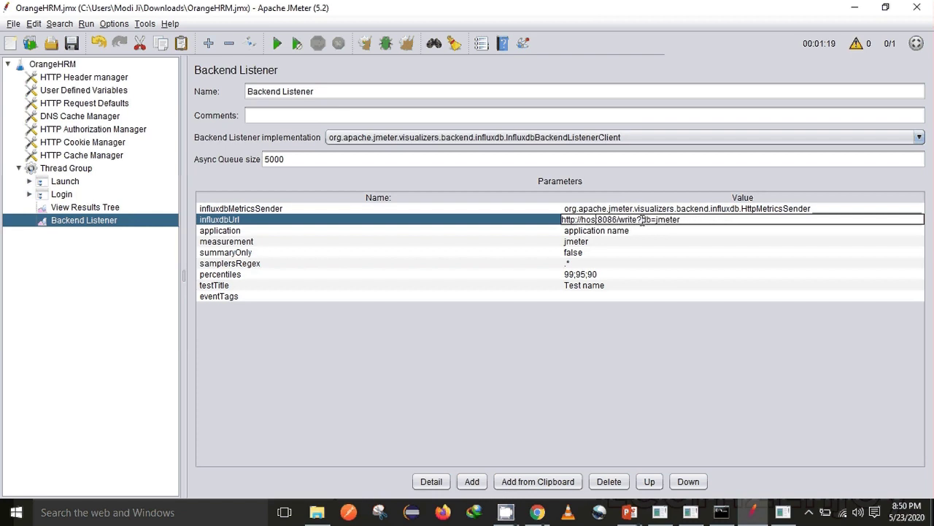
key(BackSpace)
key(BackSpace)
key(BackSpace)
text(loc)
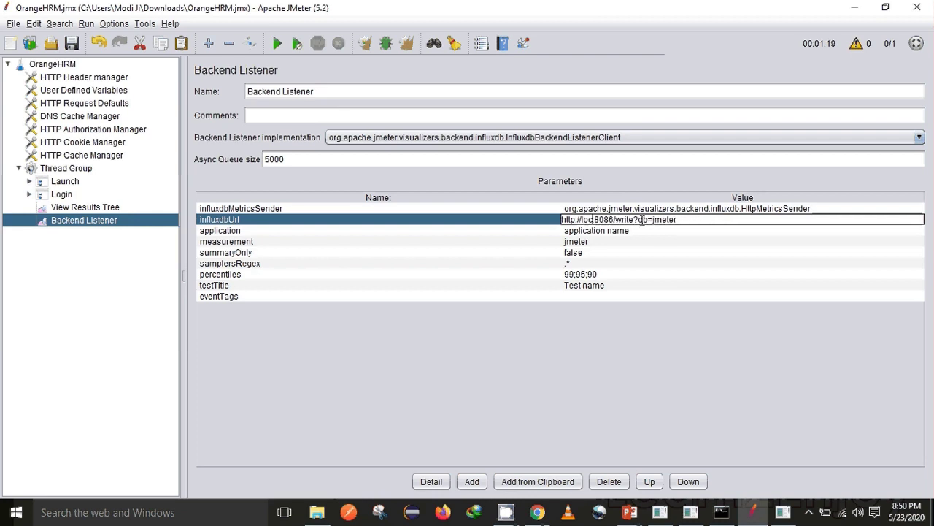
text(alhost:)
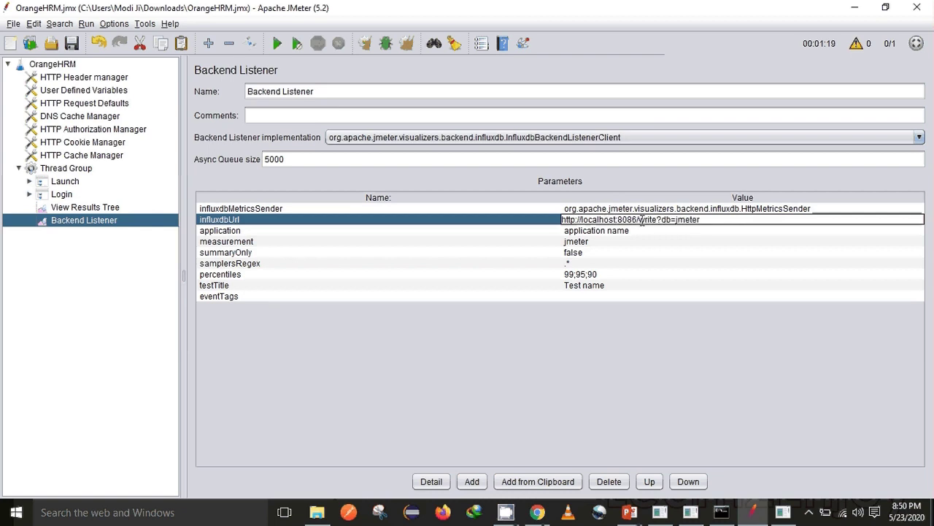
key(BackSpace)
key(BackSpace)
key(BackSpace)
key(BackSpace)
key(BackSpace)
key(BackSpace)
text(Influx)
click(409, 44)
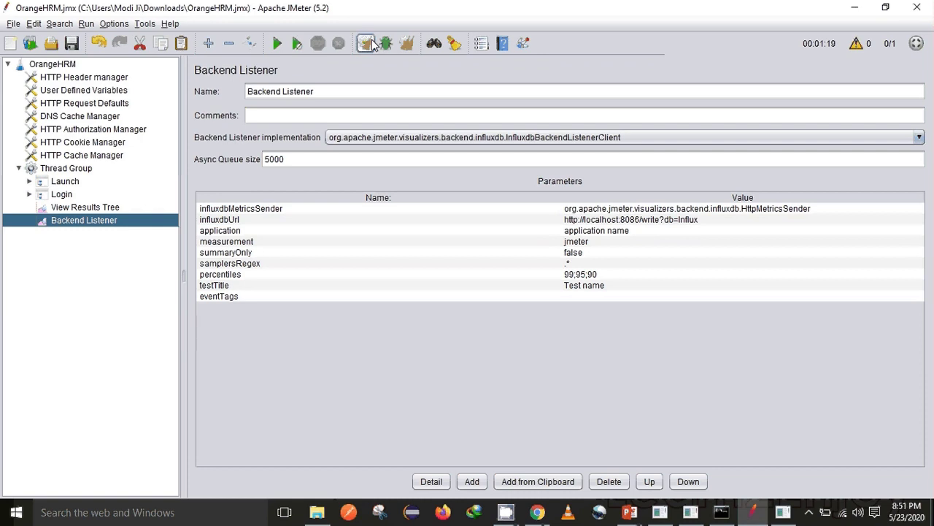
click(369, 44)
Step: Open Grafana's Import dashboard page, then the Grafana.com dashboards catalogue tab
click(538, 512)
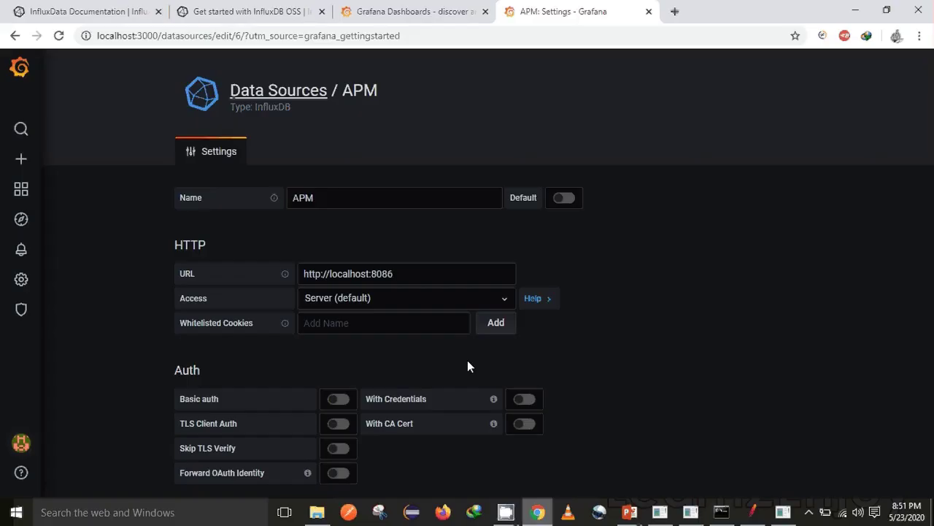
mouse_move(20, 161)
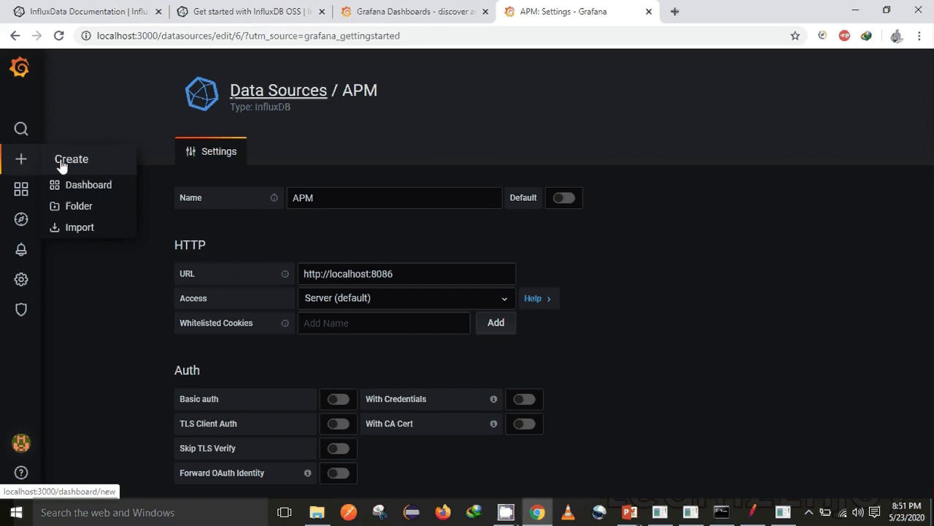
click(80, 229)
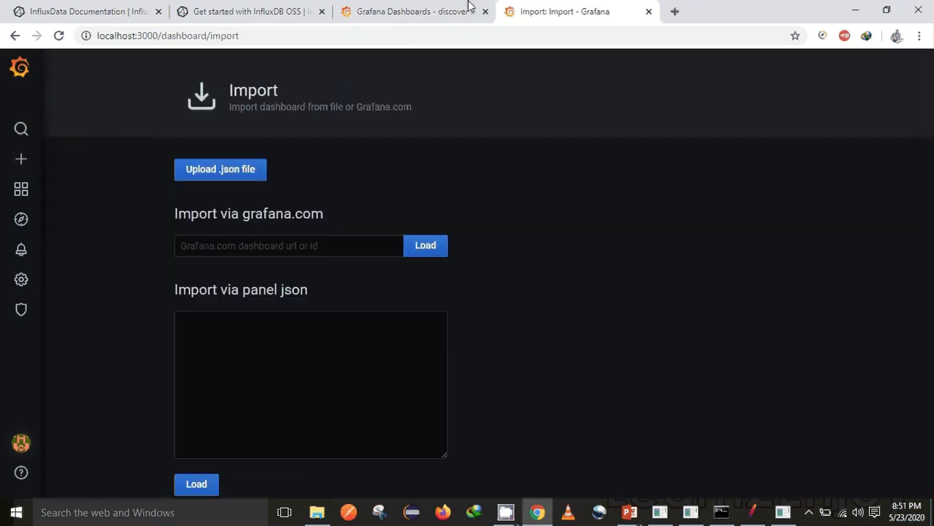
click(426, 9)
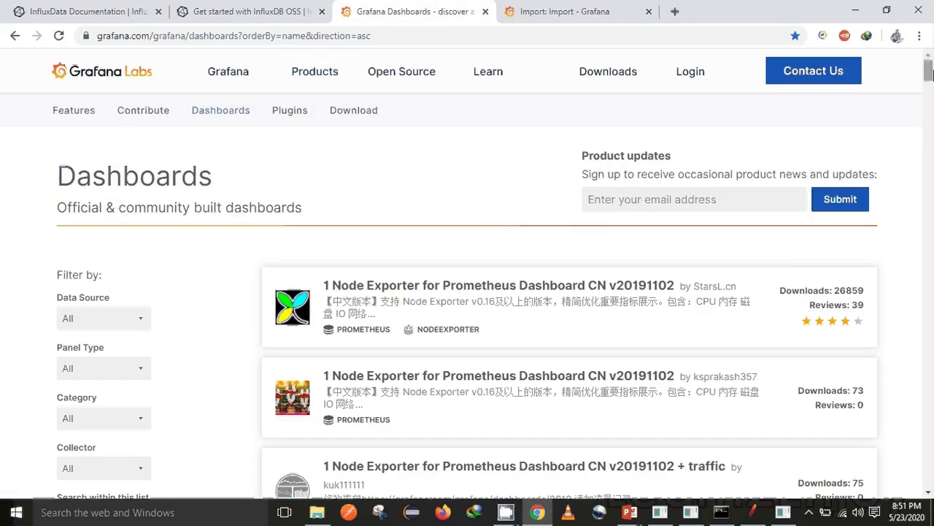
Step: Search the Grafana.com dashboards for 'jmeter', then return to the Grafana import tab
mouse_move(929, 69)
mouse_down()
mouse_move(930, 82)
mouse_move(929, 69)
mouse_up()
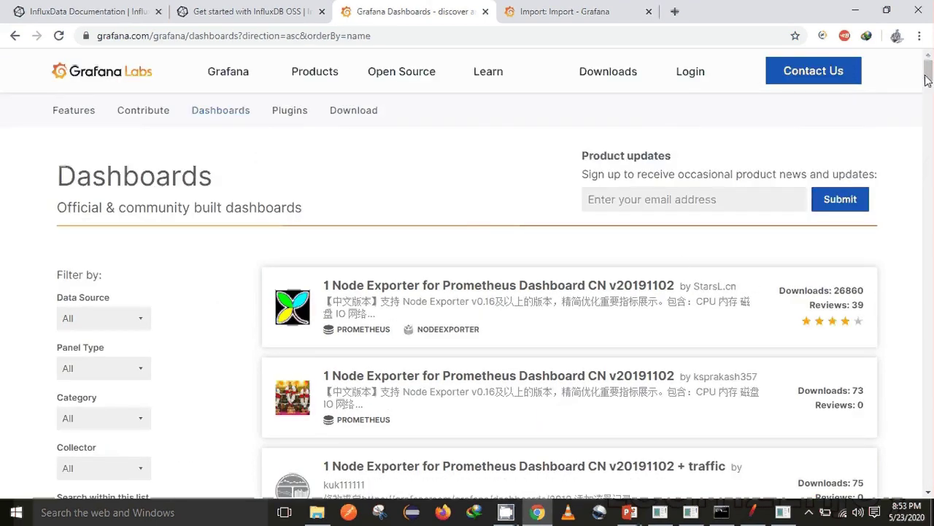
drag(930, 73, 930, 85)
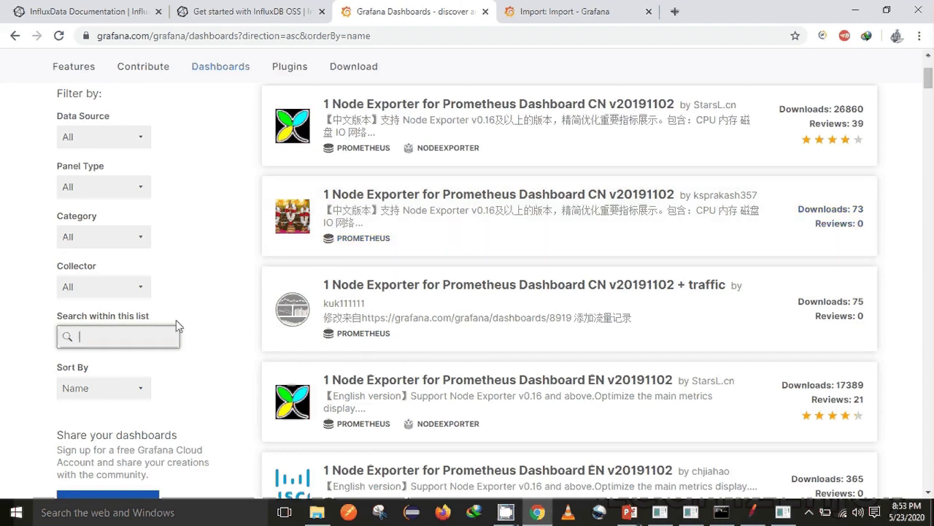
text(jmeter)
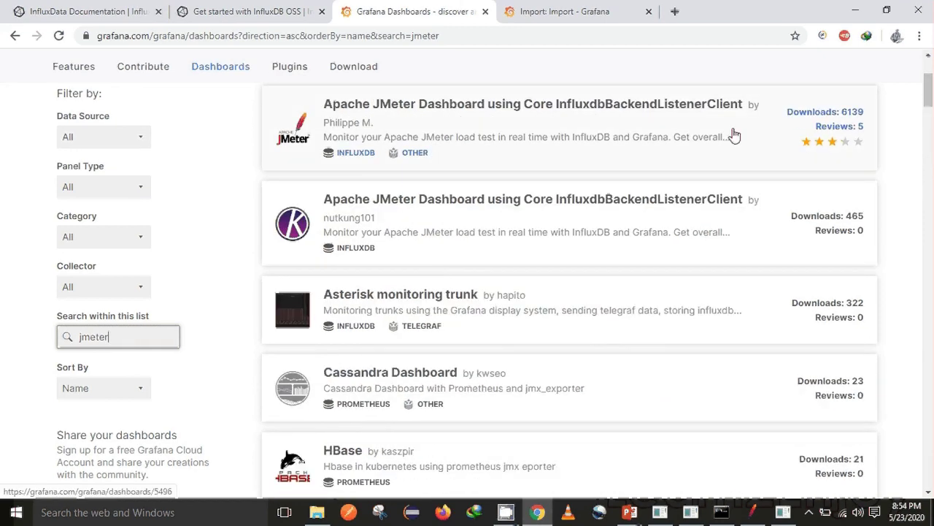
mouse_move(930, 89)
mouse_down()
mouse_move(929, 139)
mouse_move(930, 78)
mouse_up()
click(595, 9)
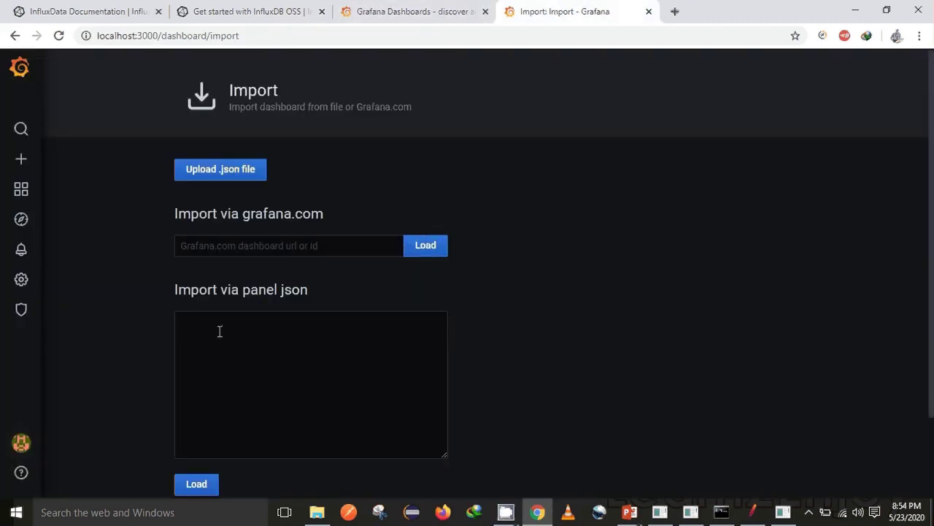
Step: Upload apache-jmeter-dashboard-by-ubikloadpack_rev1.json as the dashboard to import
click(230, 179)
click(380, 131)
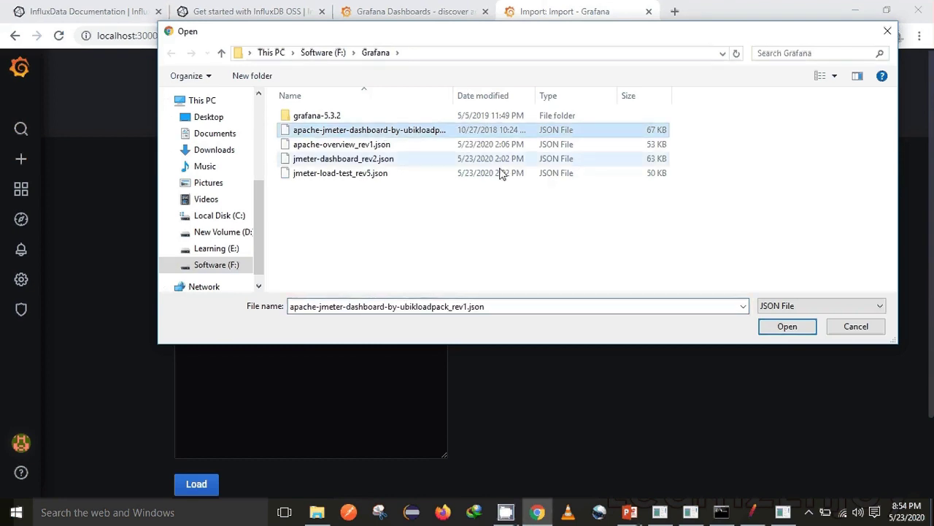
click(776, 335)
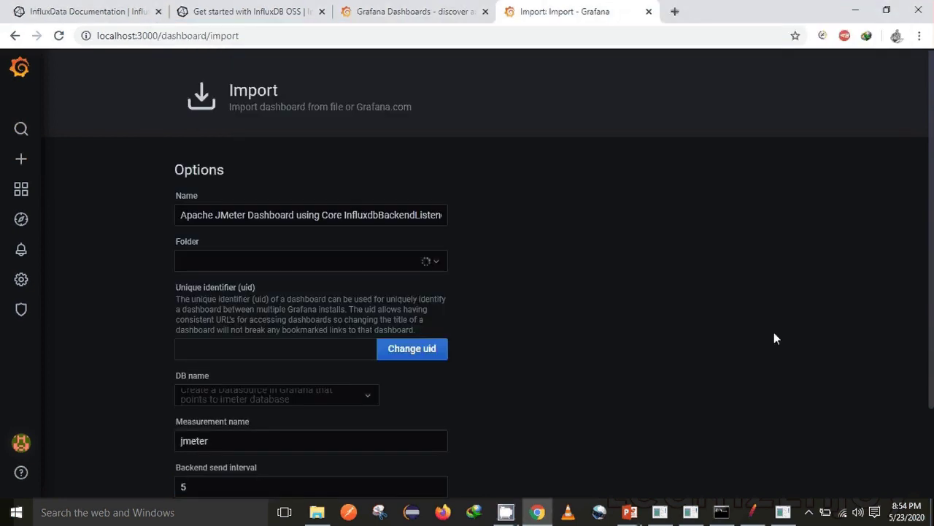
Step: Name the dashboard 'APM Dashboard', select the APM data source, and import it
click(290, 213)
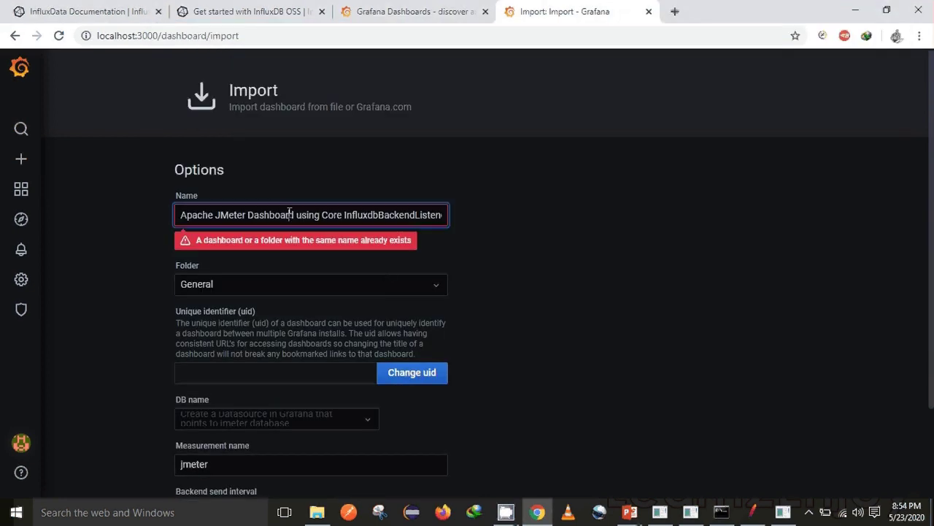
key(ctrl+a)
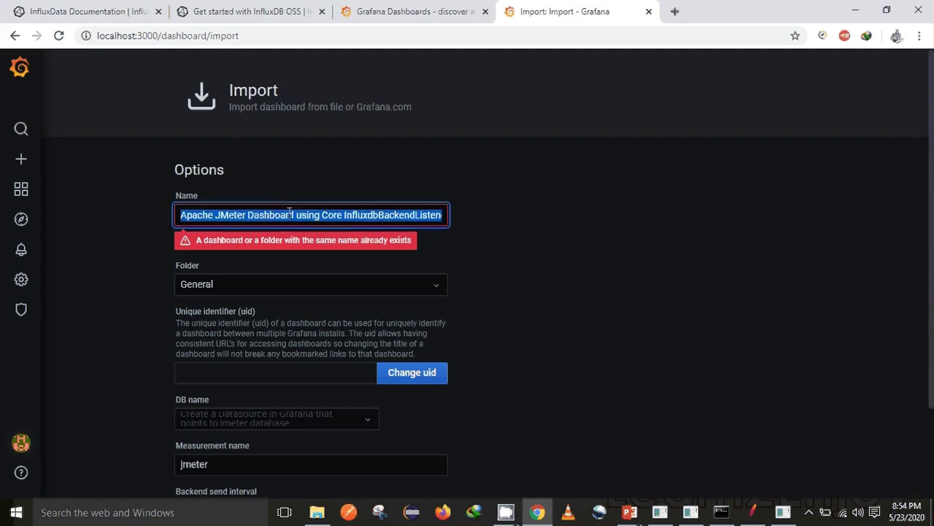
text(APM )
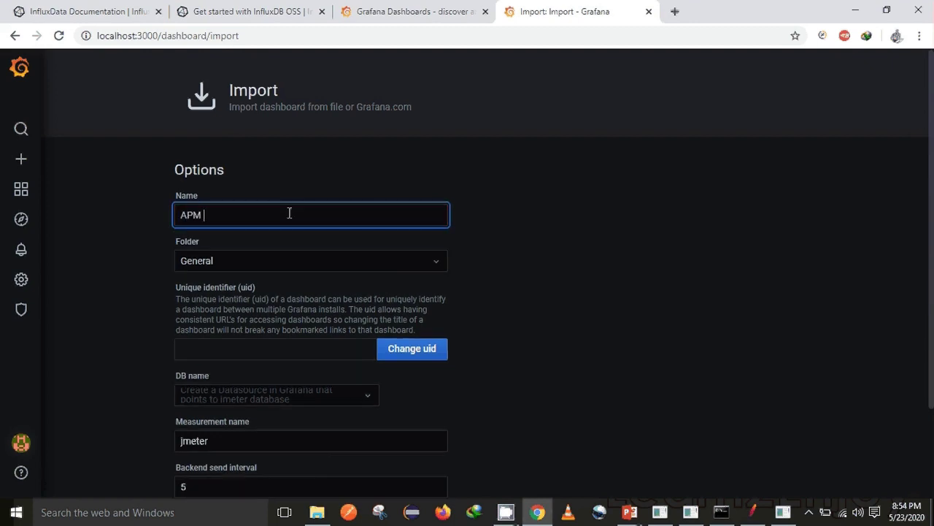
text(Dashboard)
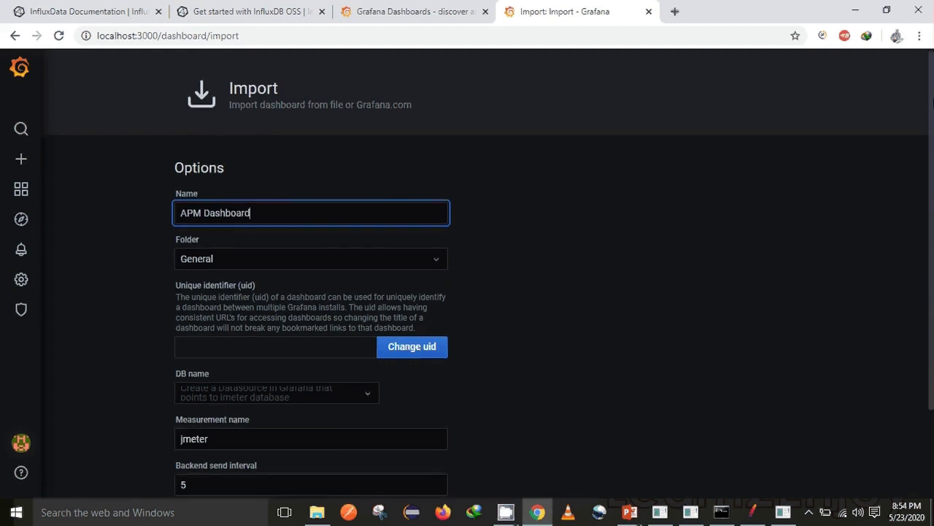
scroll(551, 300, down, 2)
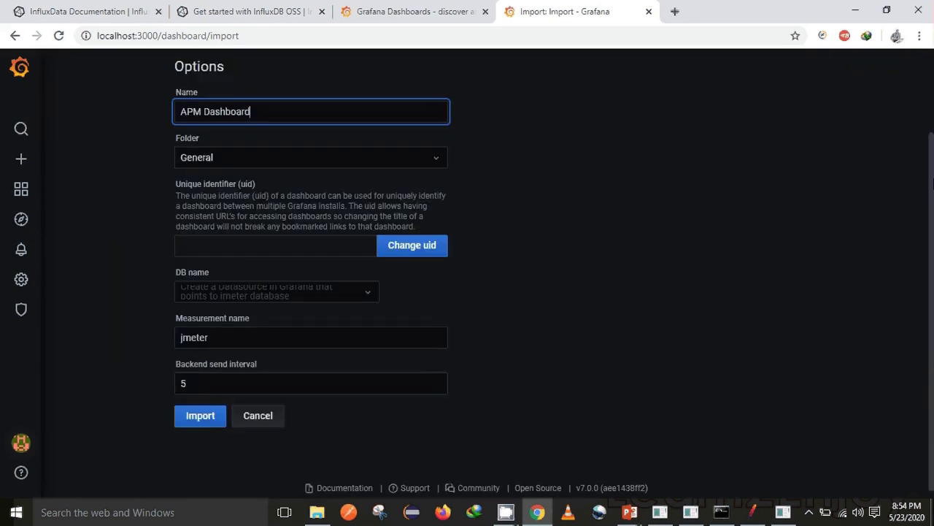
click(208, 410)
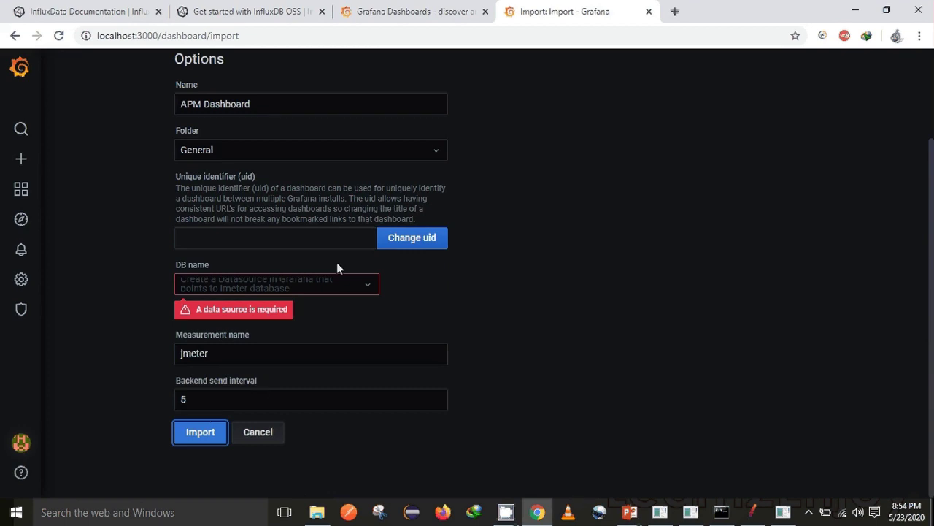
click(348, 283)
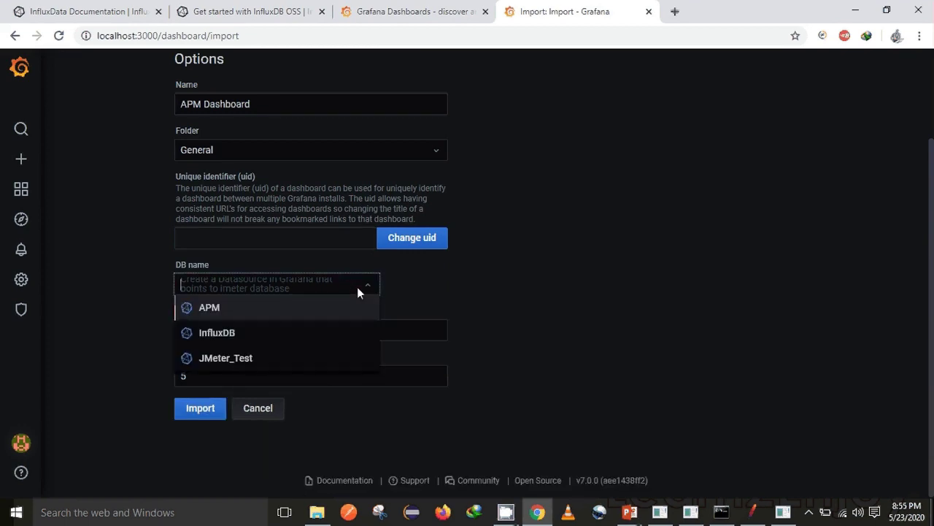
click(236, 319)
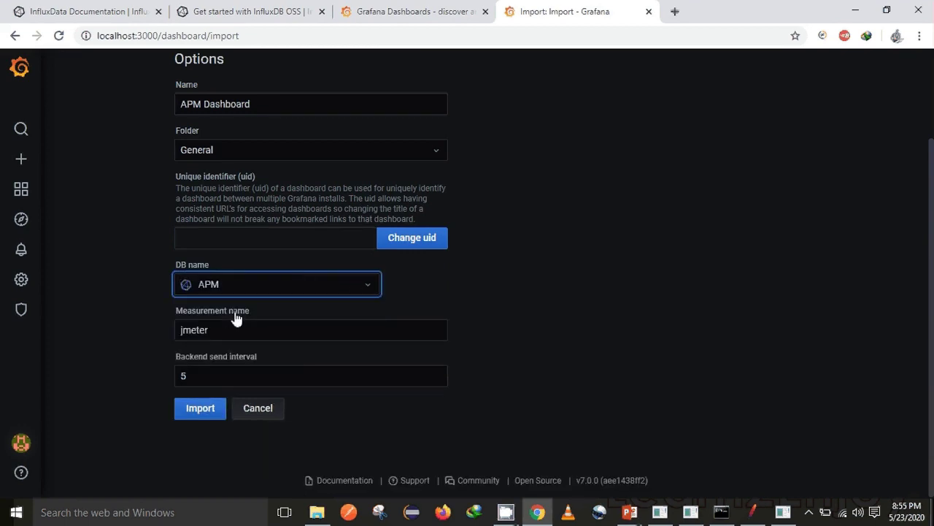
click(191, 413)
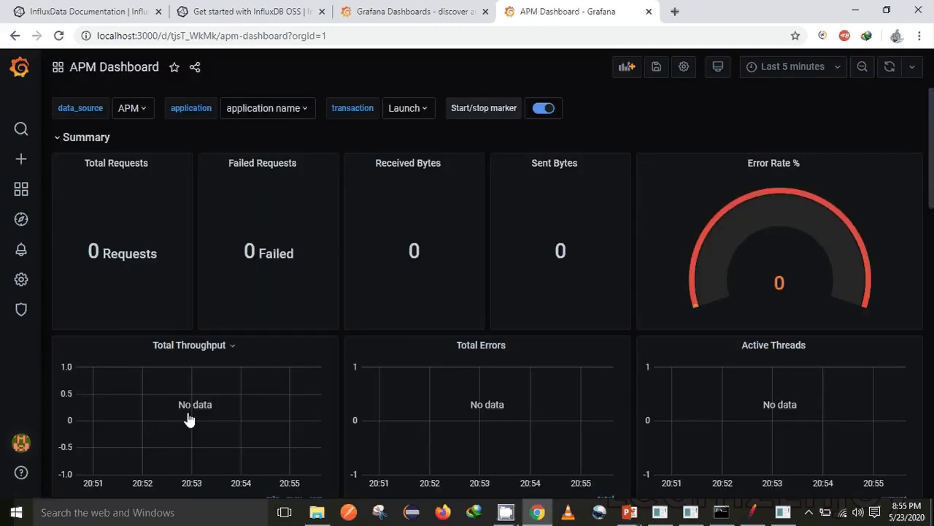
Step: Scroll through the empty APM Dashboard panels, then bring the JMeter test plan forward
scroll(487, 292, down, 8)
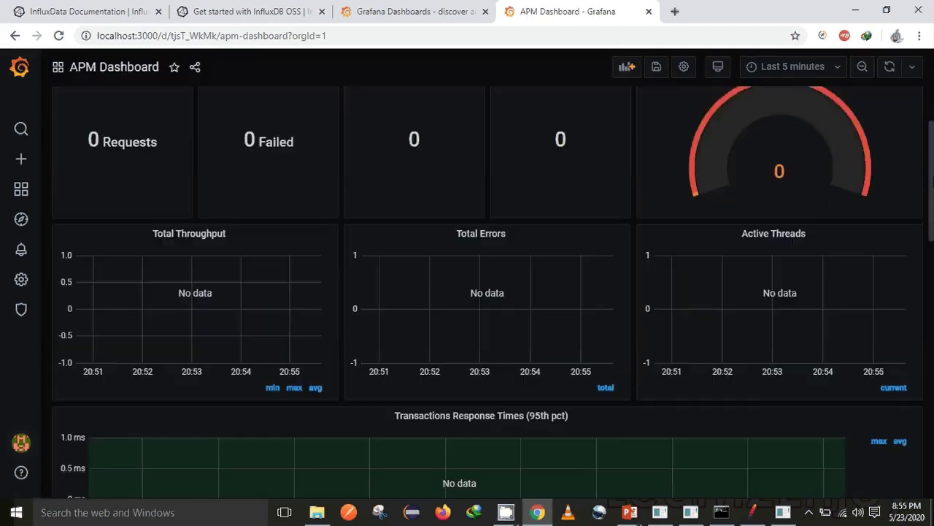
scroll(488, 292, down, 3)
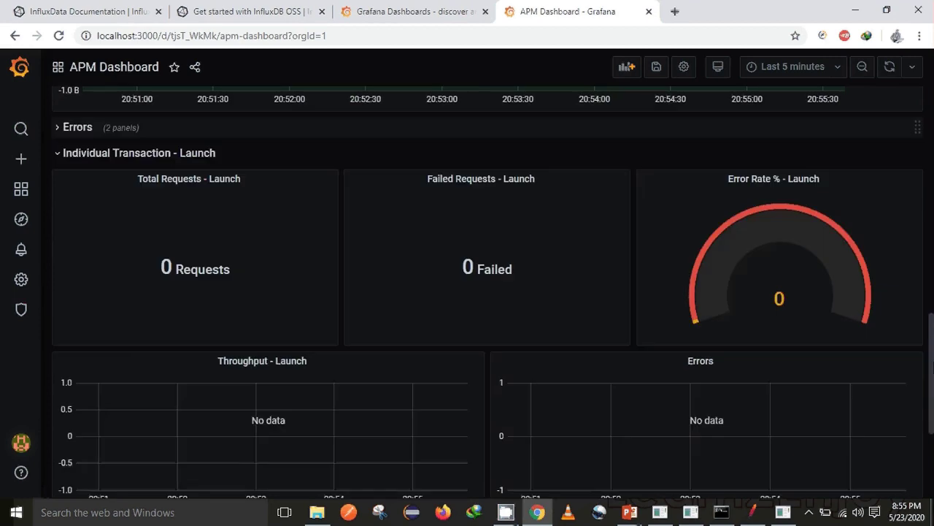
scroll(488, 292, up, 7)
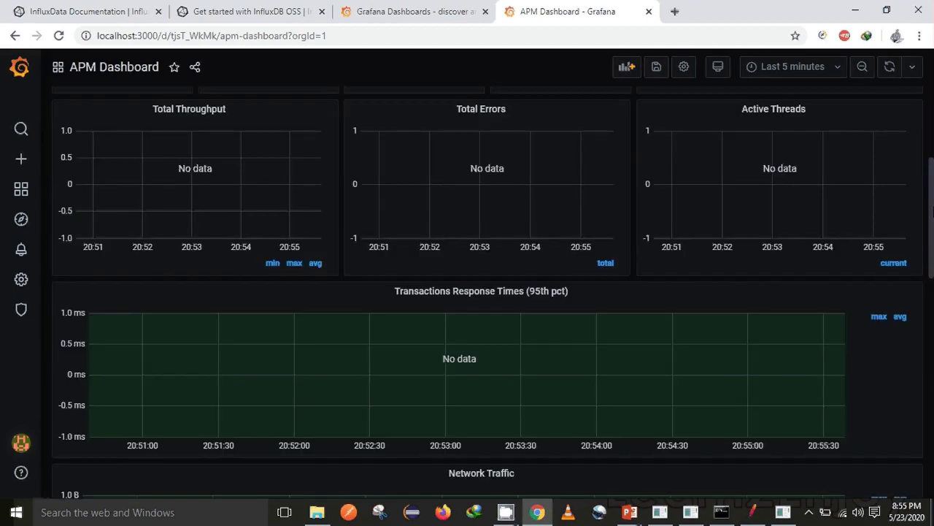
scroll(488, 292, up, 3)
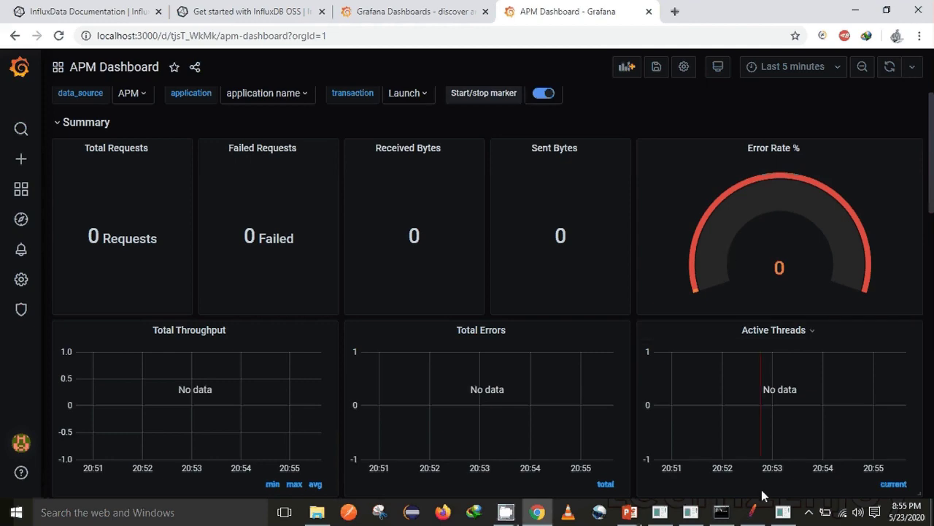
click(752, 512)
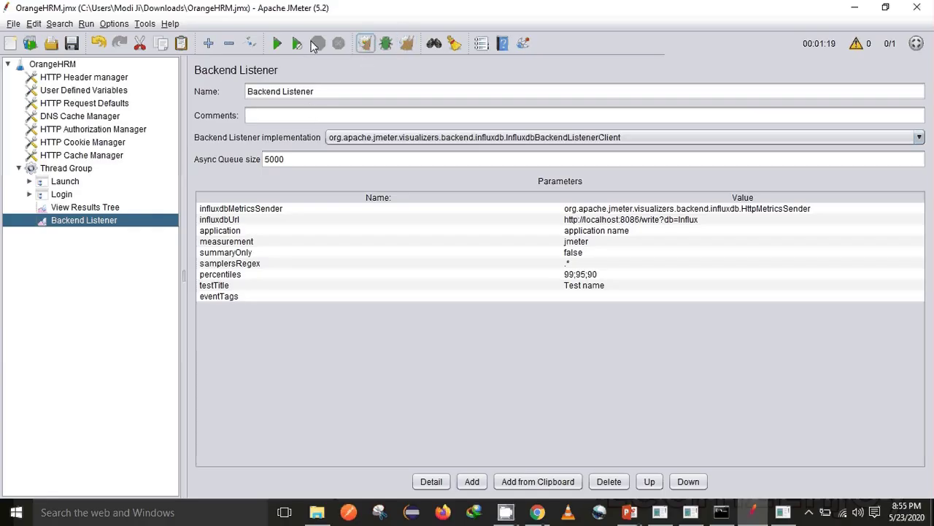
Step: Start the OrangeHRM load test and check View Results Tree and the Backend Listener
click(278, 45)
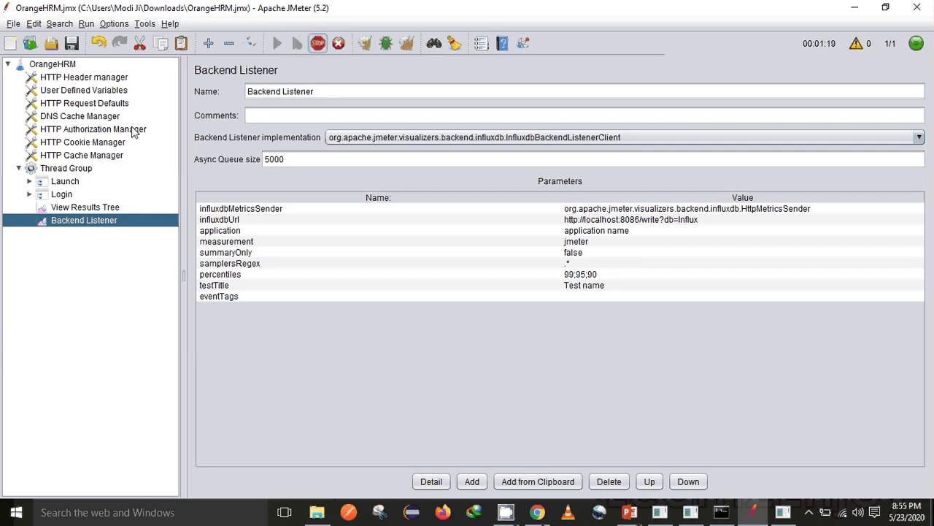
click(70, 210)
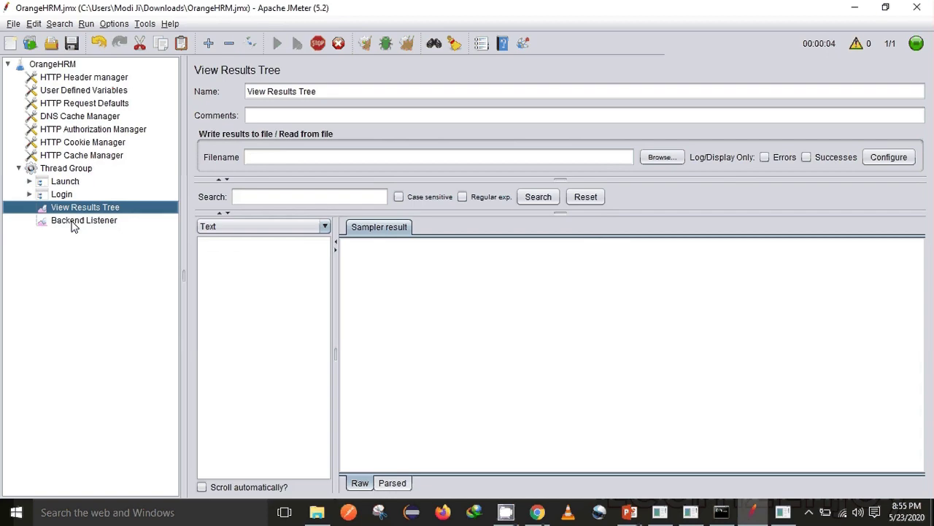
click(74, 224)
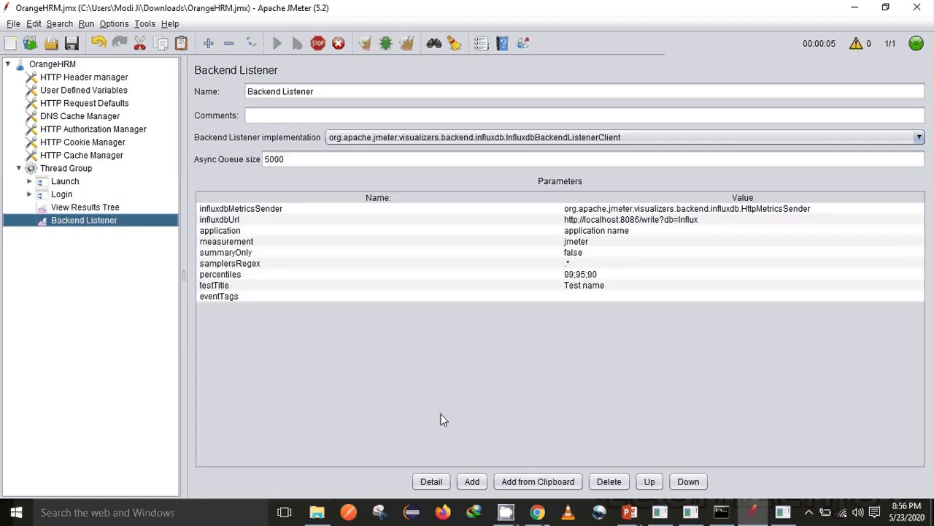
click(537, 512)
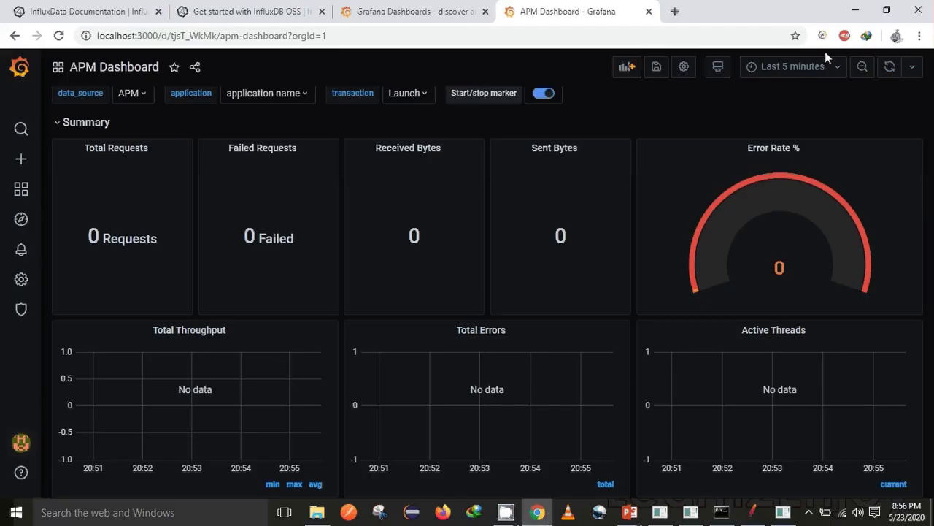
Step: Set the APM Dashboard to auto-refresh every 5s and review the live request, byte and throughput panels
click(911, 73)
click(905, 117)
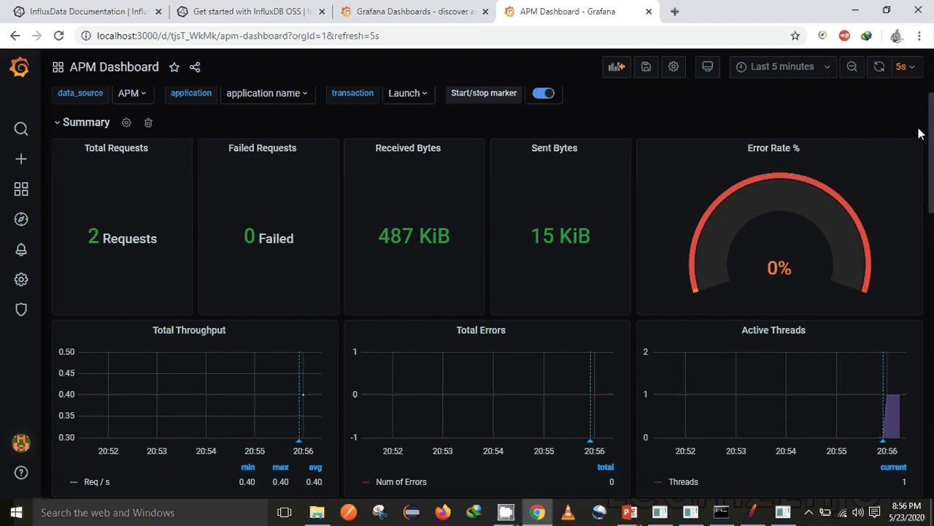
scroll(921, 134, down, 1)
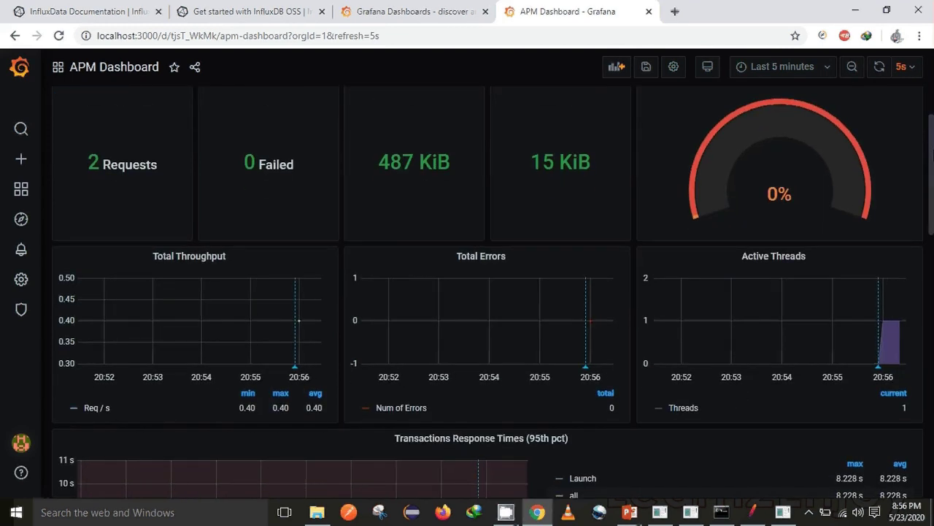
scroll(487, 302, down, 2)
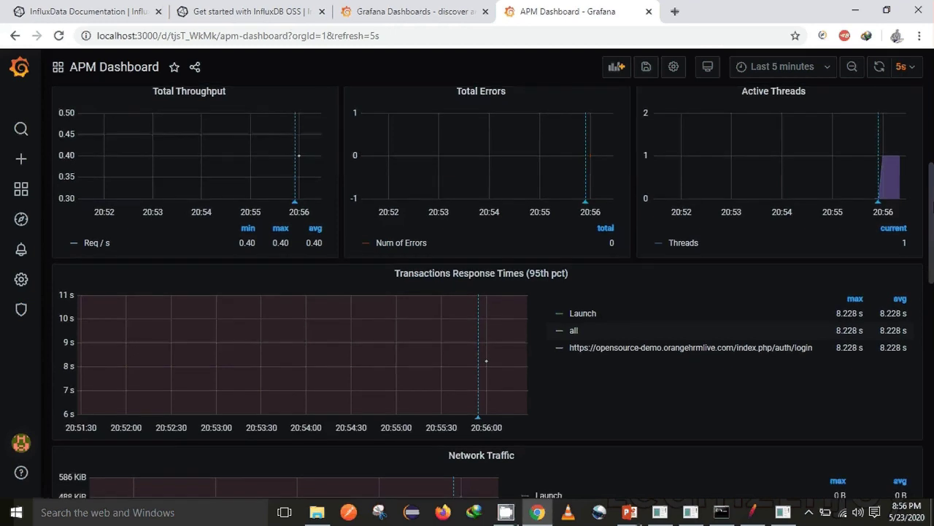
scroll(488, 302, down, 2)
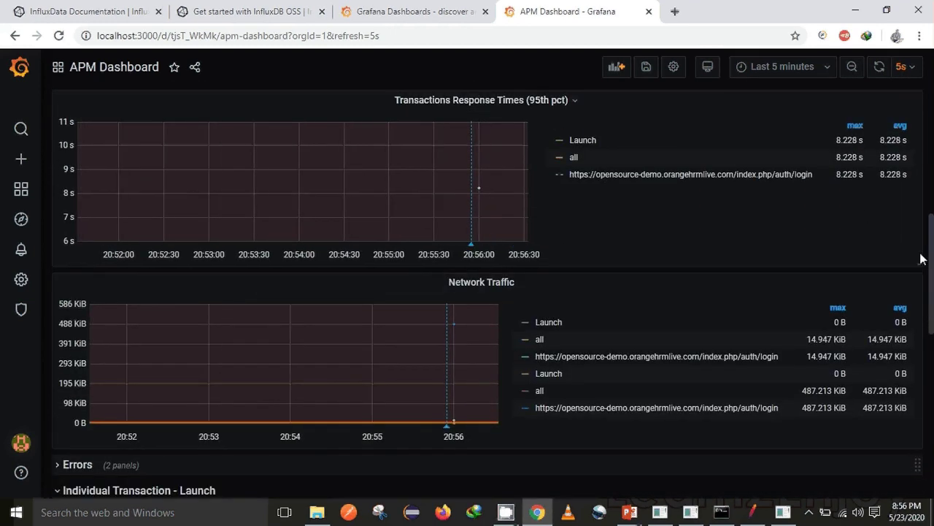
scroll(921, 259, down, 3)
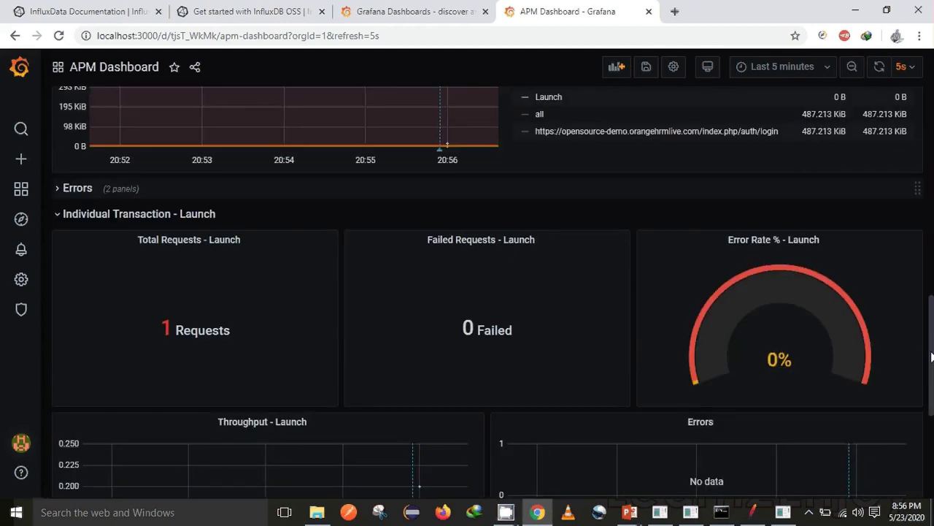
scroll(925, 357, down, 2)
scroll(930, 365, up, 2)
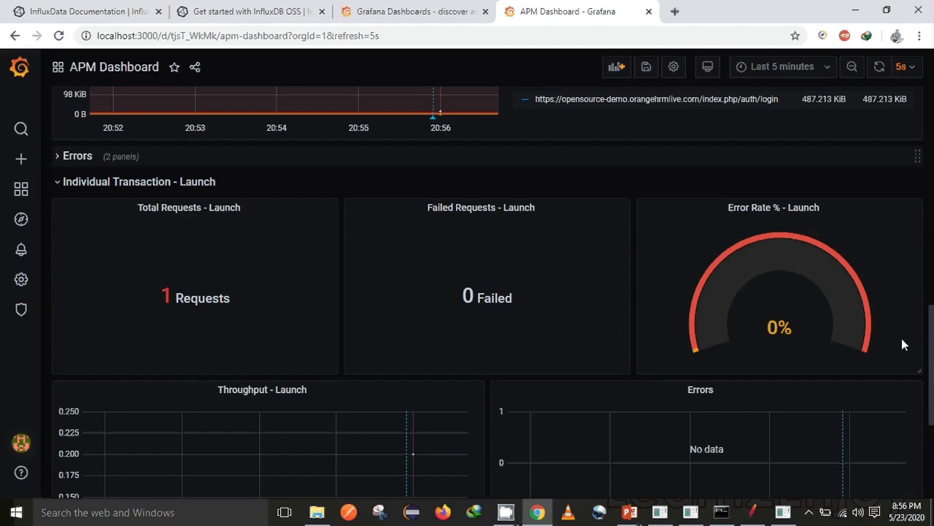
scroll(488, 292, down, 3)
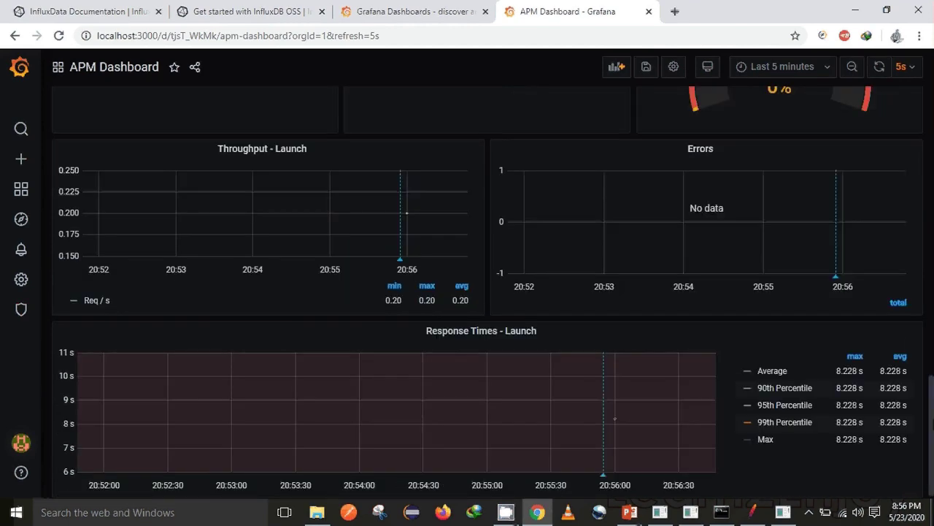
scroll(488, 292, up, 10)
scroll(488, 292, up, 3)
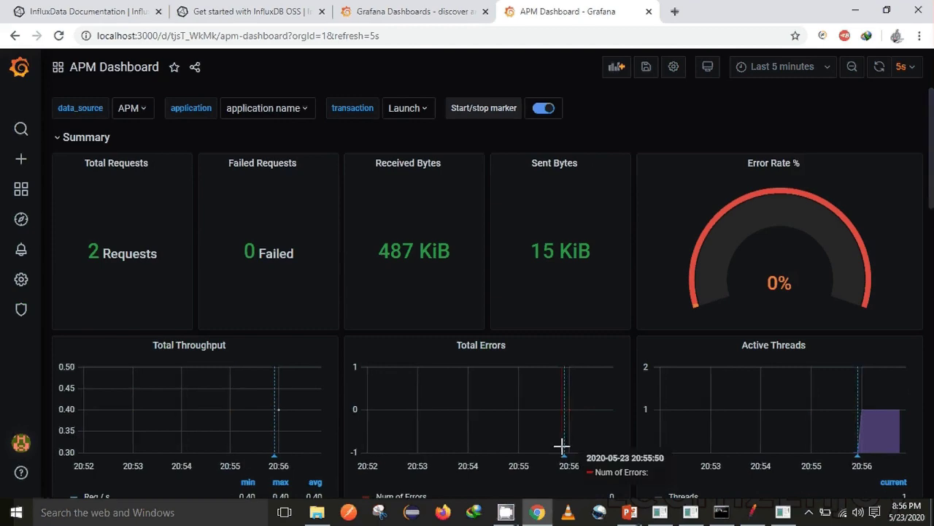
click(756, 514)
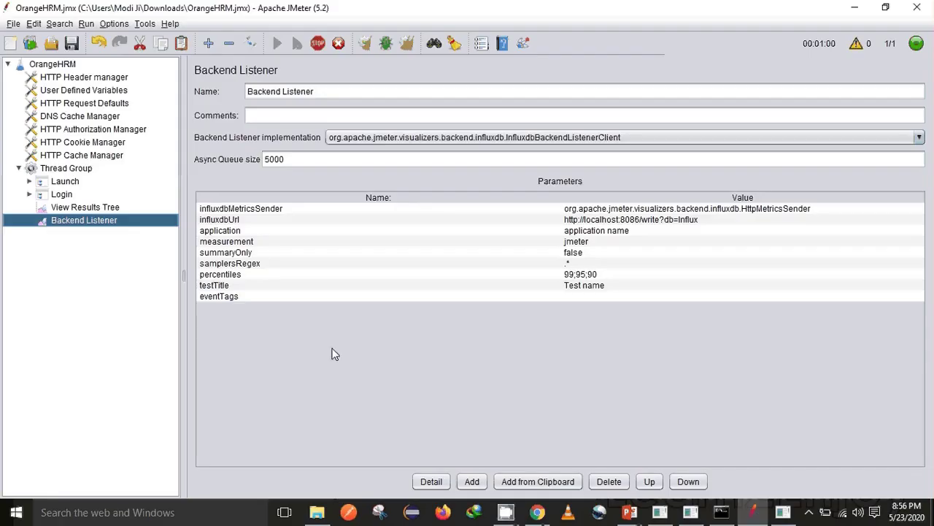
Step: Review the OrangeHRM samples in View Results Tree with a wider list, then return to the APM Dashboard showing 12 requests
click(103, 211)
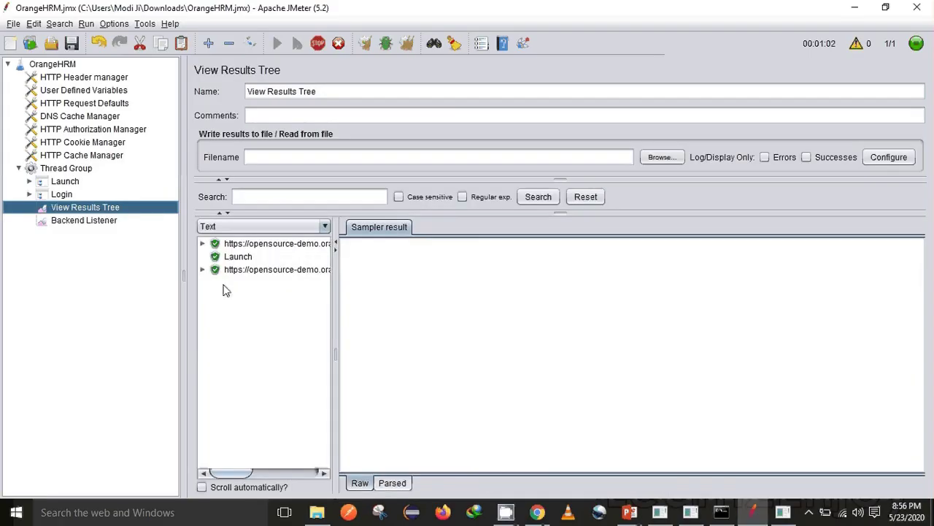
drag(338, 293, 489, 307)
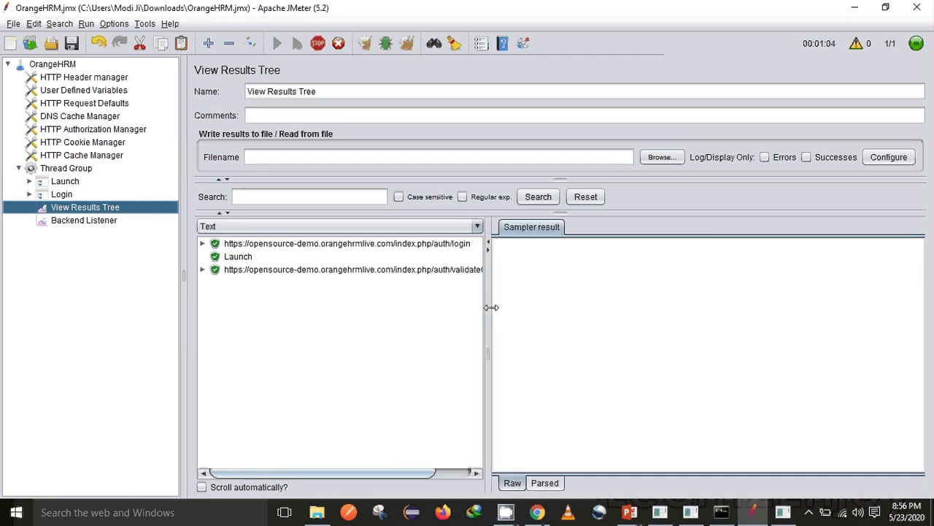
click(537, 512)
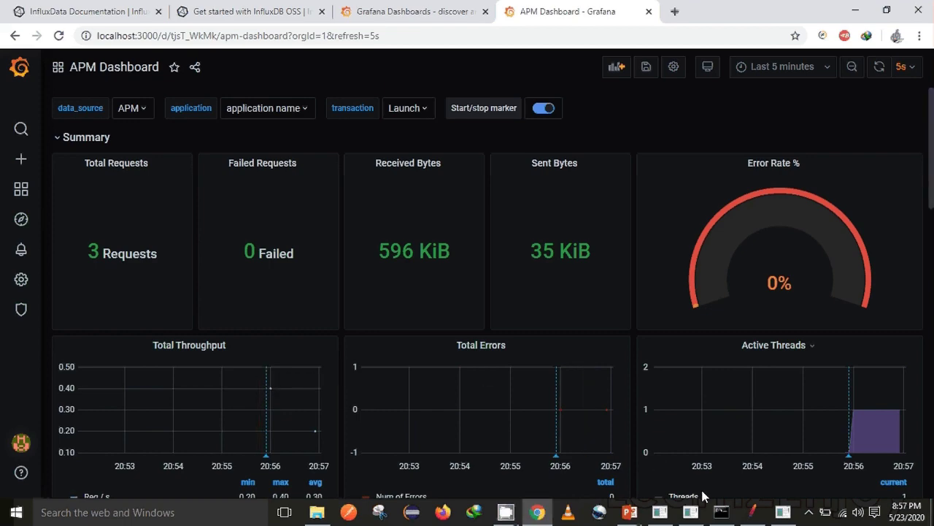
click(756, 512)
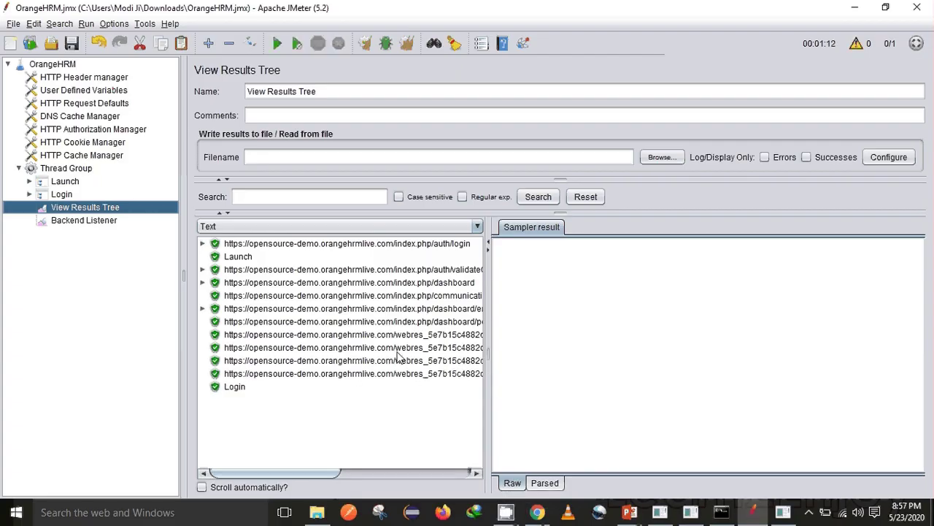
click(538, 513)
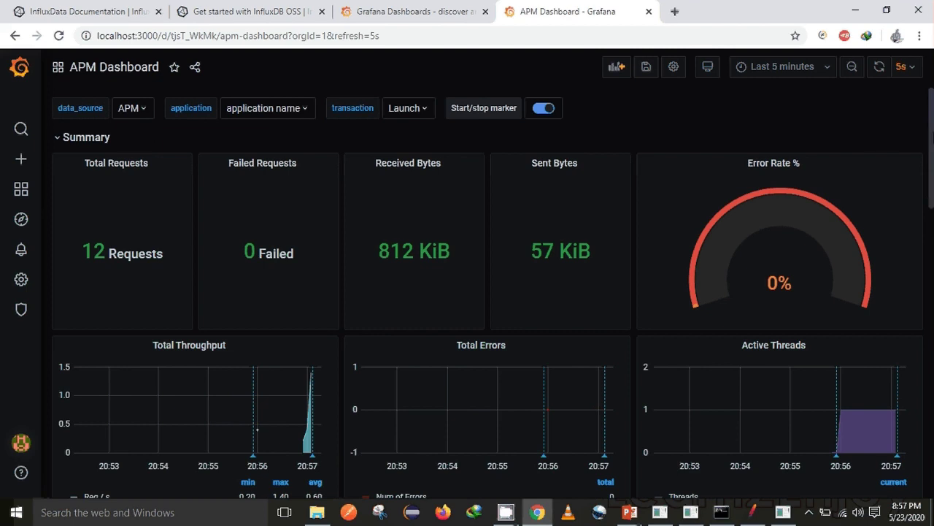
scroll(929, 137, down, 1)
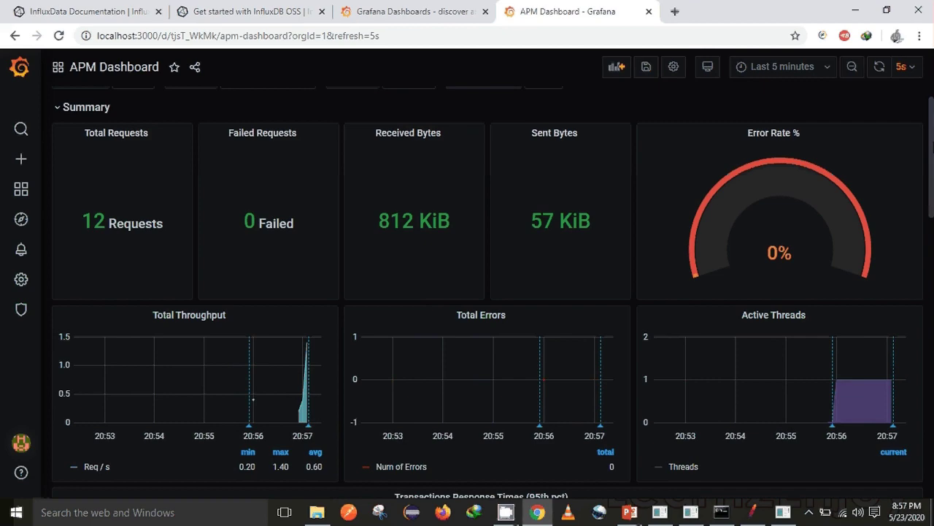
scroll(929, 146, down, 7)
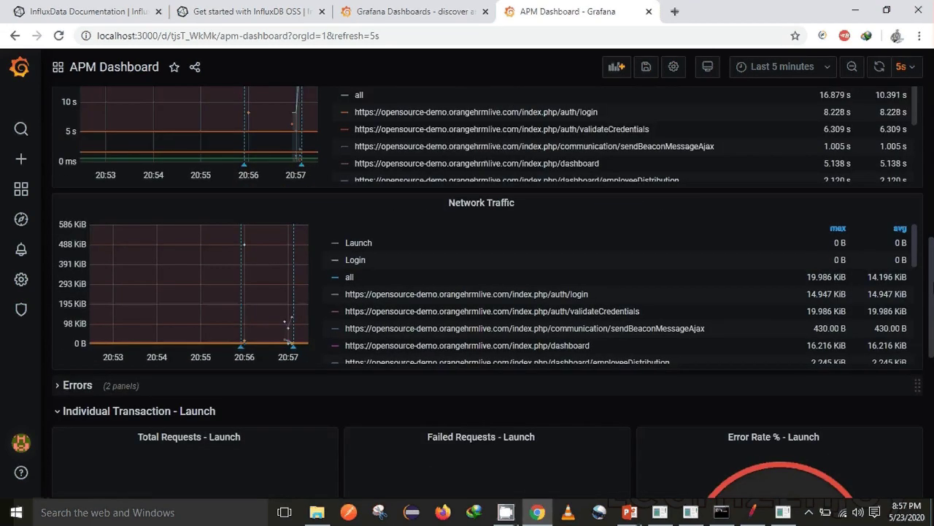
scroll(929, 292, down, 4)
scroll(488, 292, down, 1)
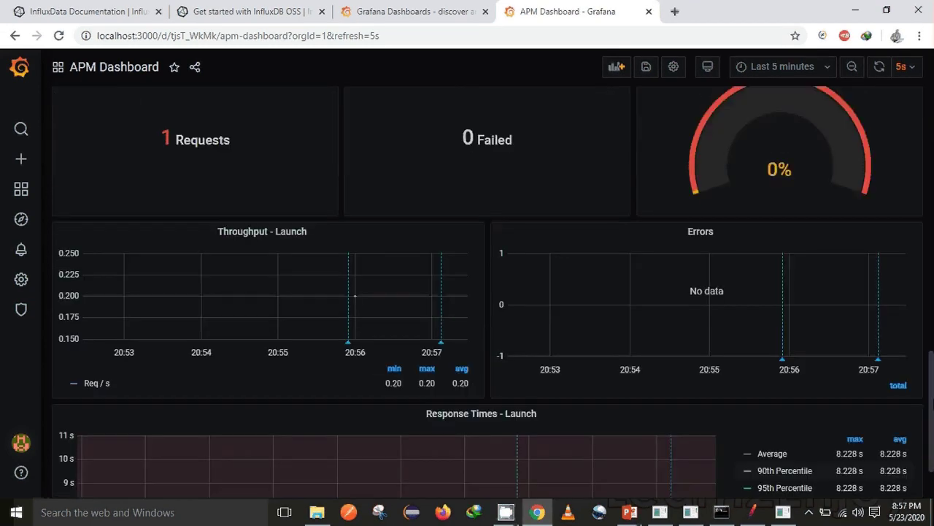
scroll(488, 292, up, 6)
scroll(488, 292, up, 4)
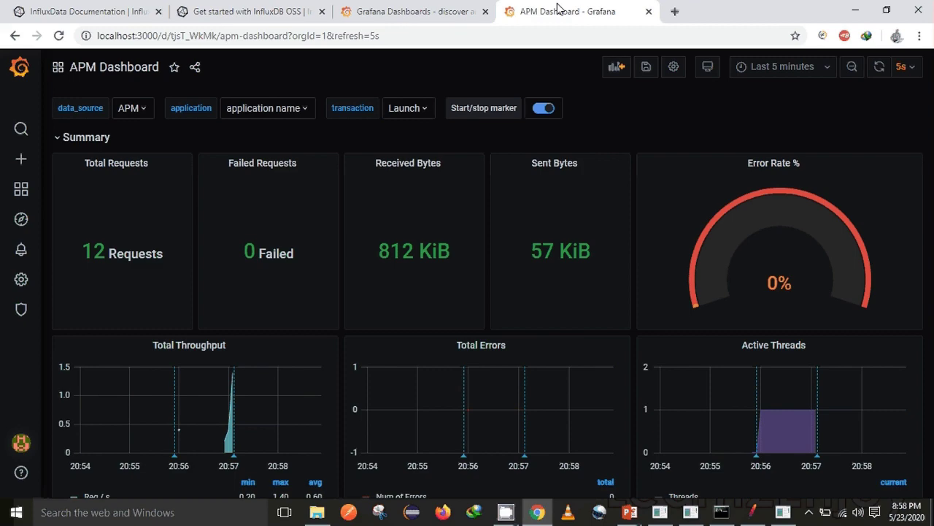
click(449, 6)
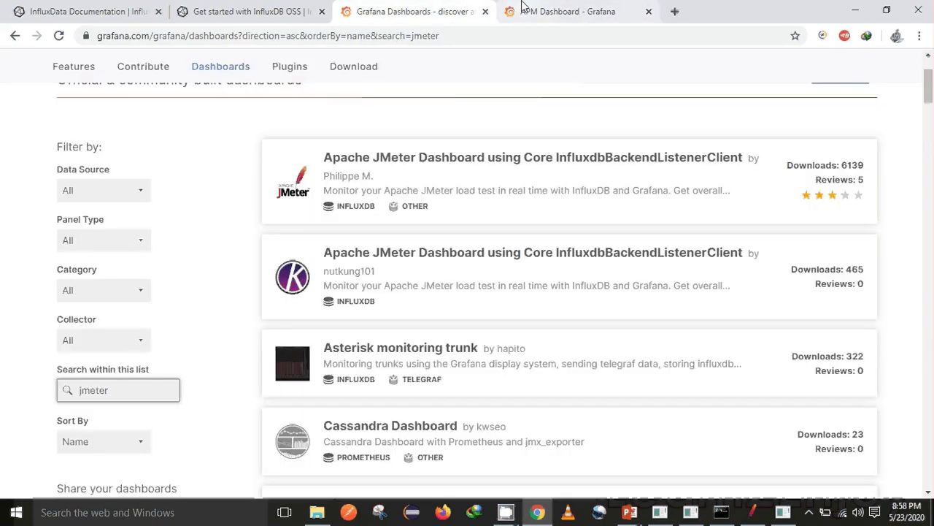
click(528, 11)
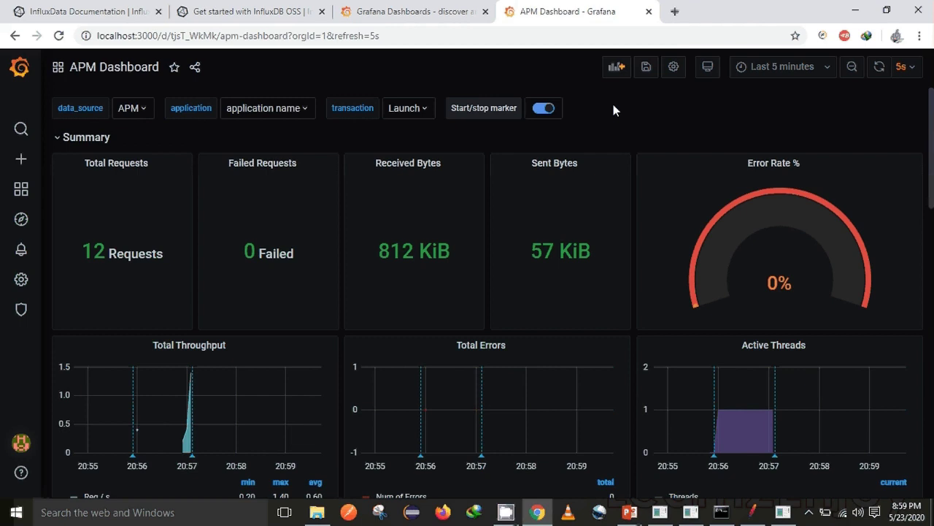